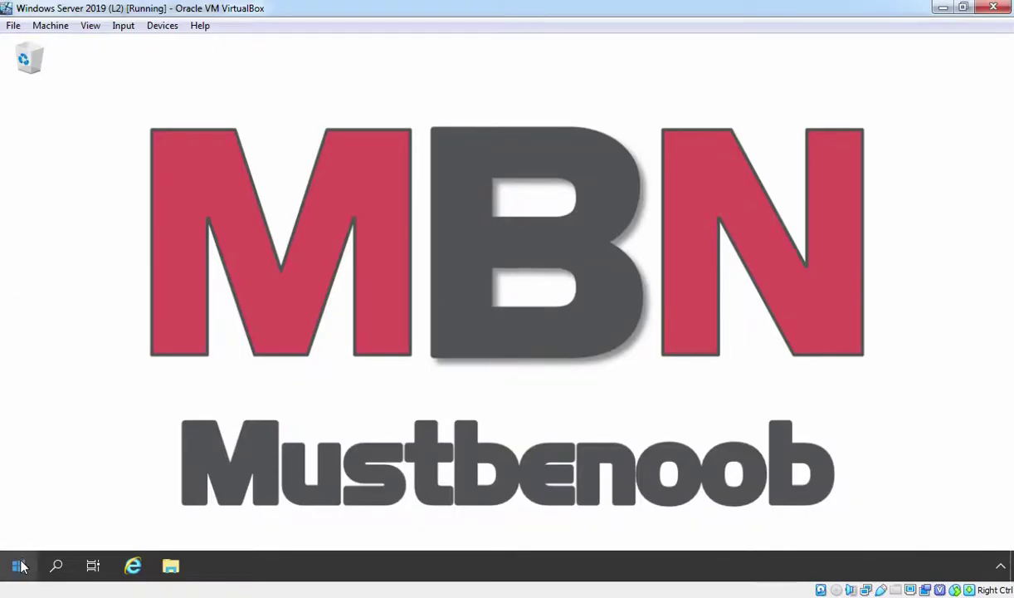
Run ipconfig /all in an administrator PowerShell and highlight the server's IPv4 address 192.168.1.10
right_click(20, 565)
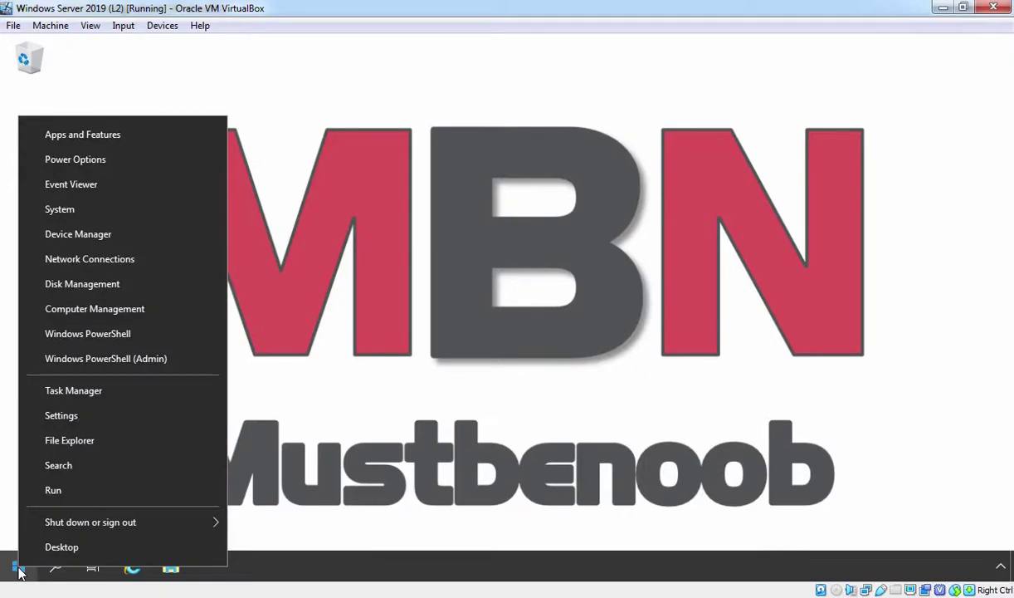
click(84, 359)
text(ip)
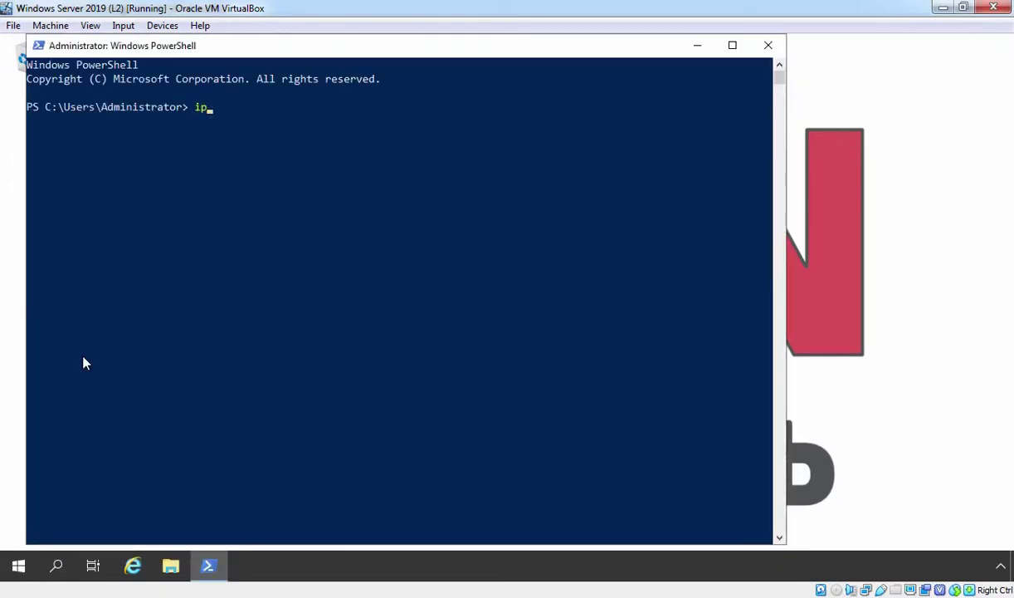
text(config /all)
key(Return)
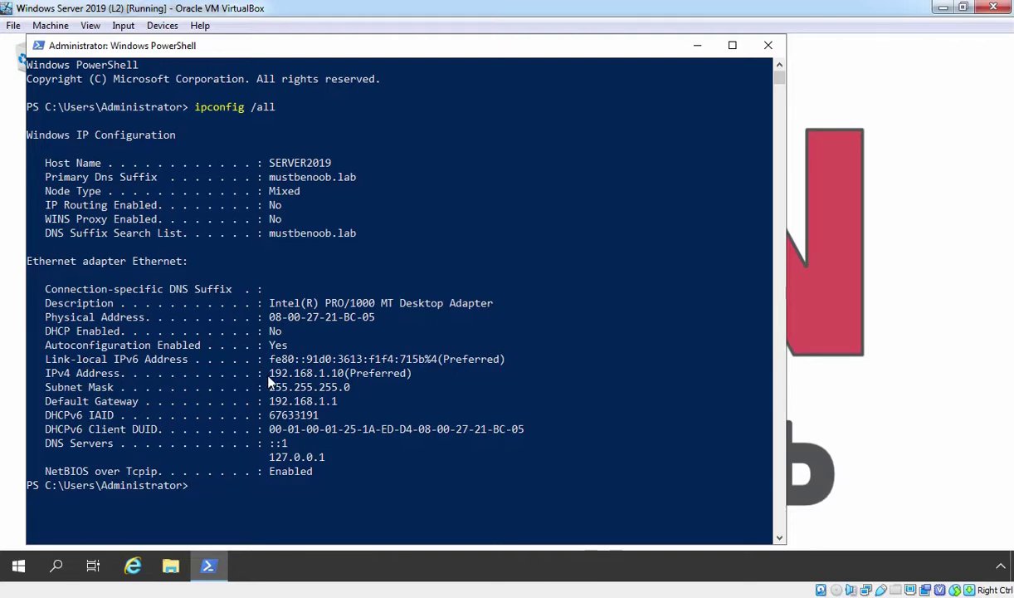
drag(268, 377, 346, 373)
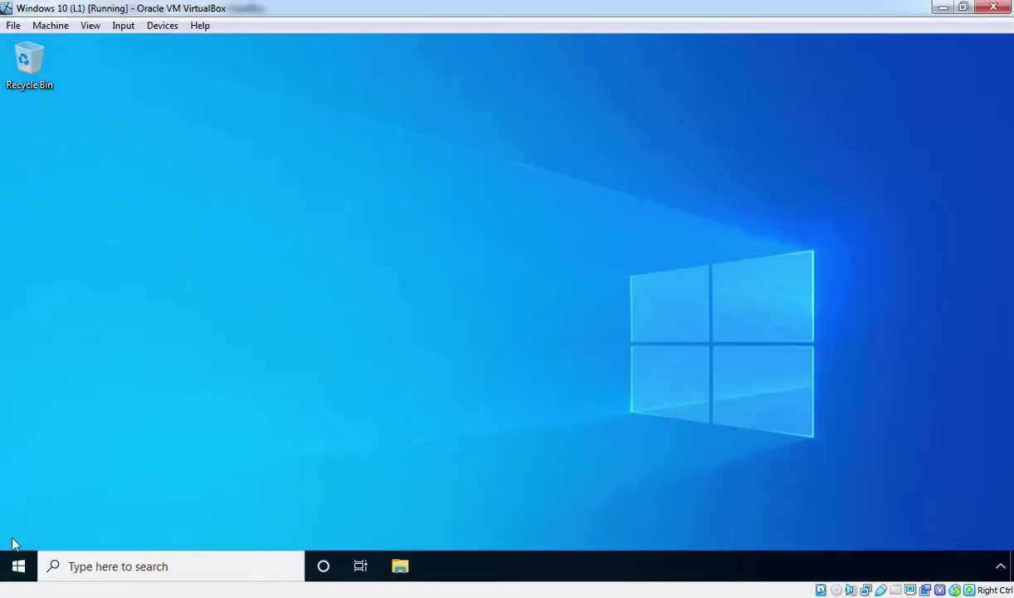
From Change adapter options, open the Ethernet adapter's Internet Protocol Version 4 (TCP/IPv4) Properties
right_click(19, 565)
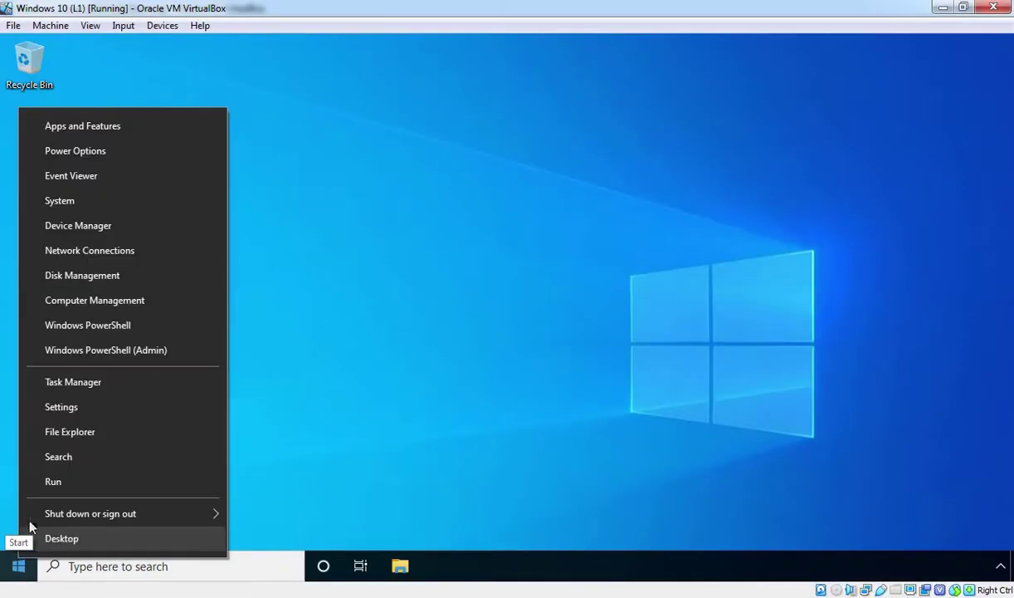
click(117, 251)
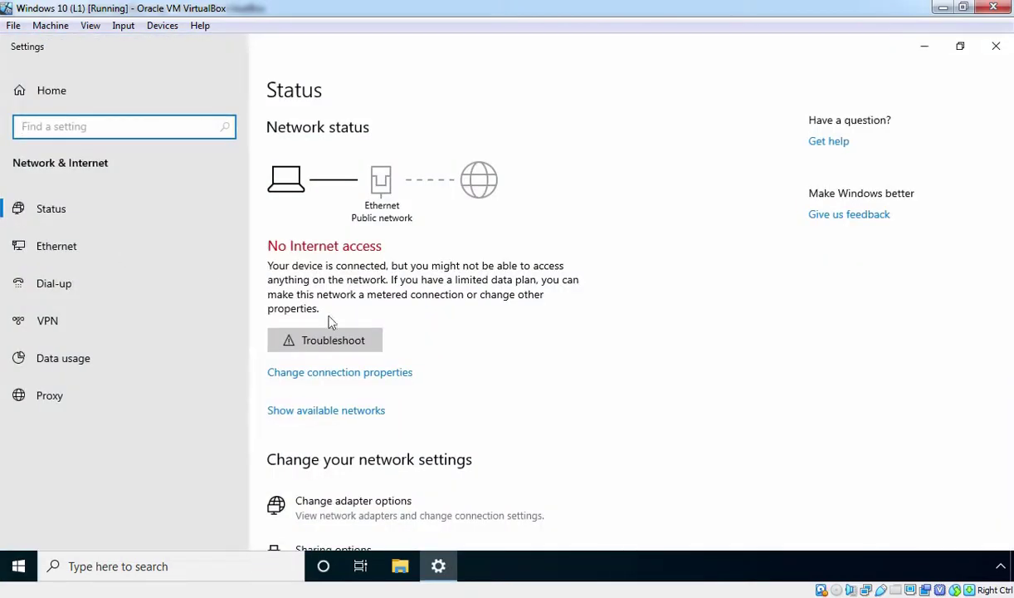
click(355, 508)
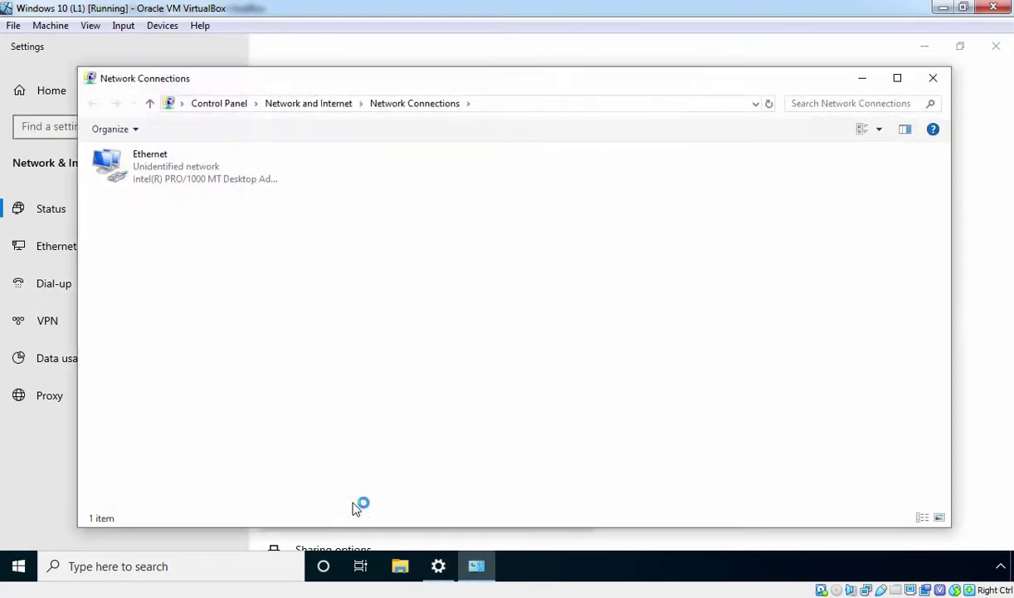
click(139, 179)
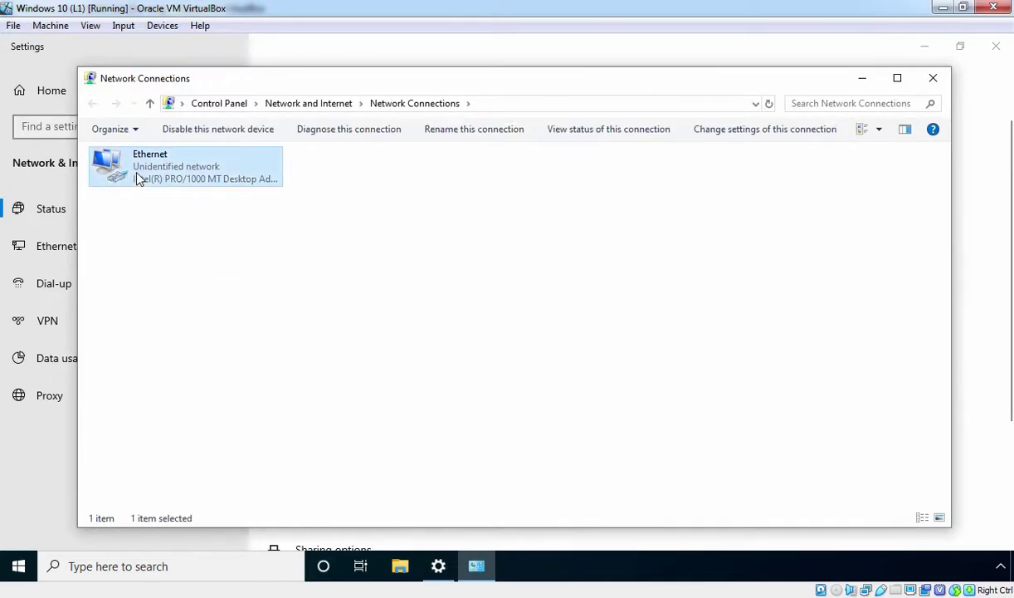
right_click(138, 179)
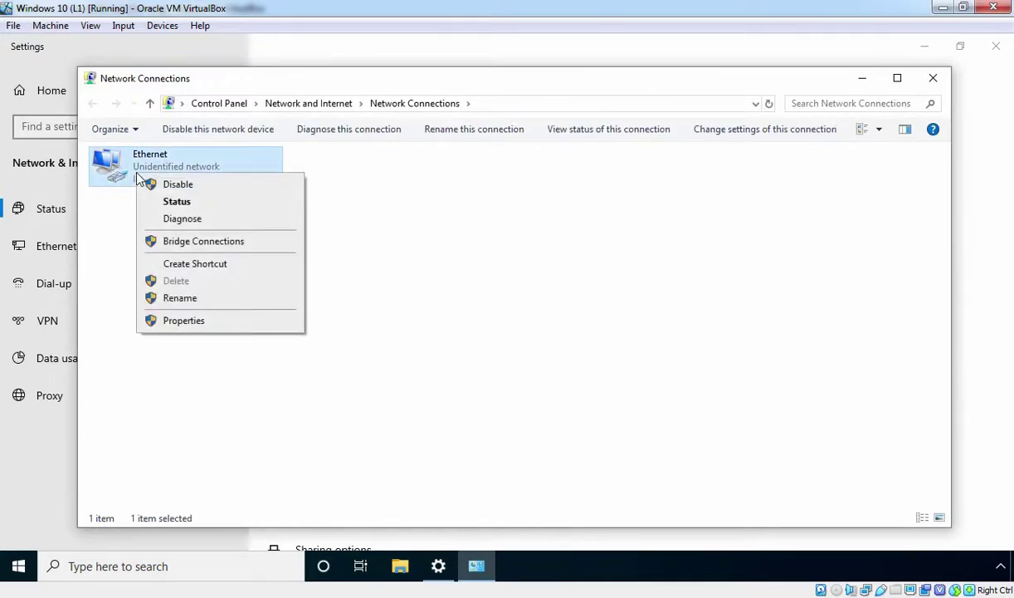
click(184, 320)
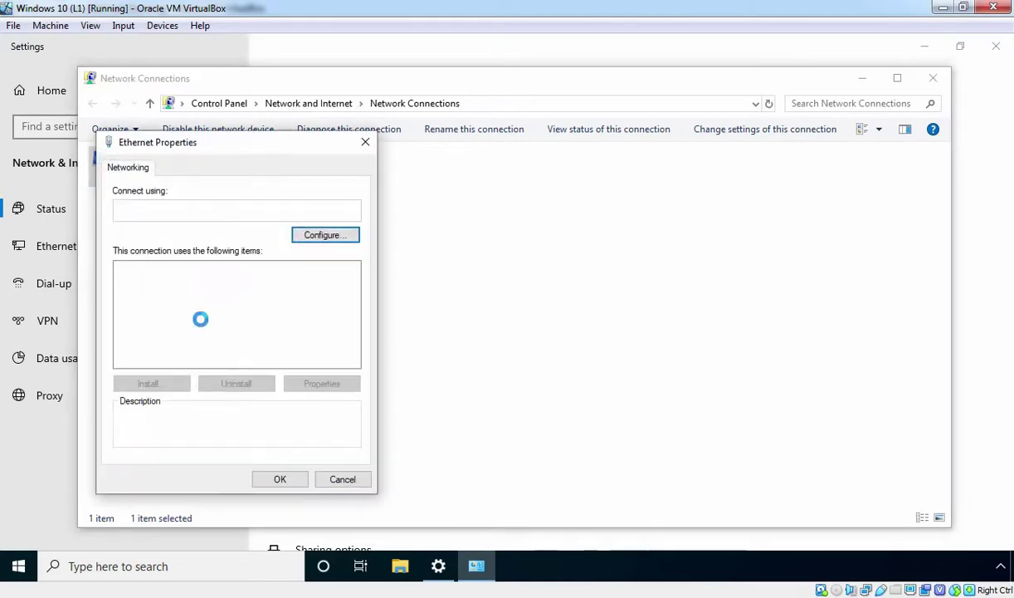
click(195, 307)
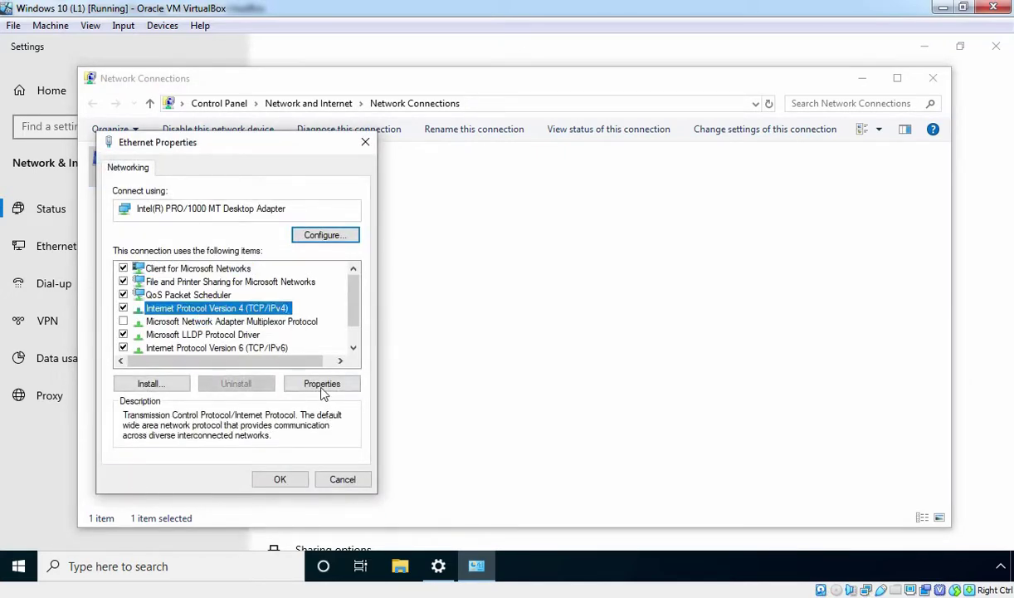
click(322, 387)
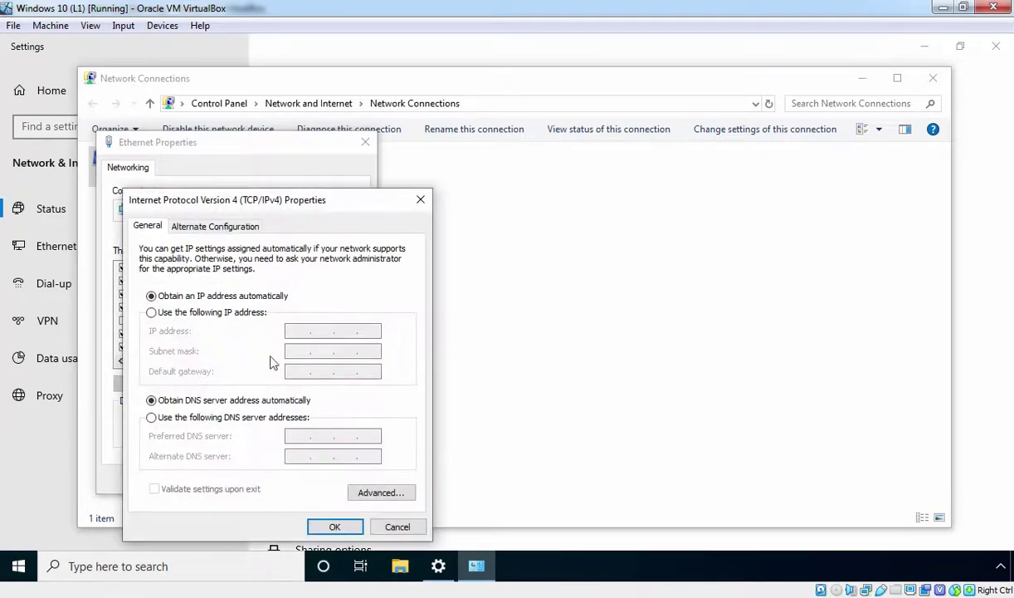
Enter static IP 192.168.1.21, mask 255.255.255.0, gateway 192.168.1.1 and DNS 192.168.1.10
click(151, 313)
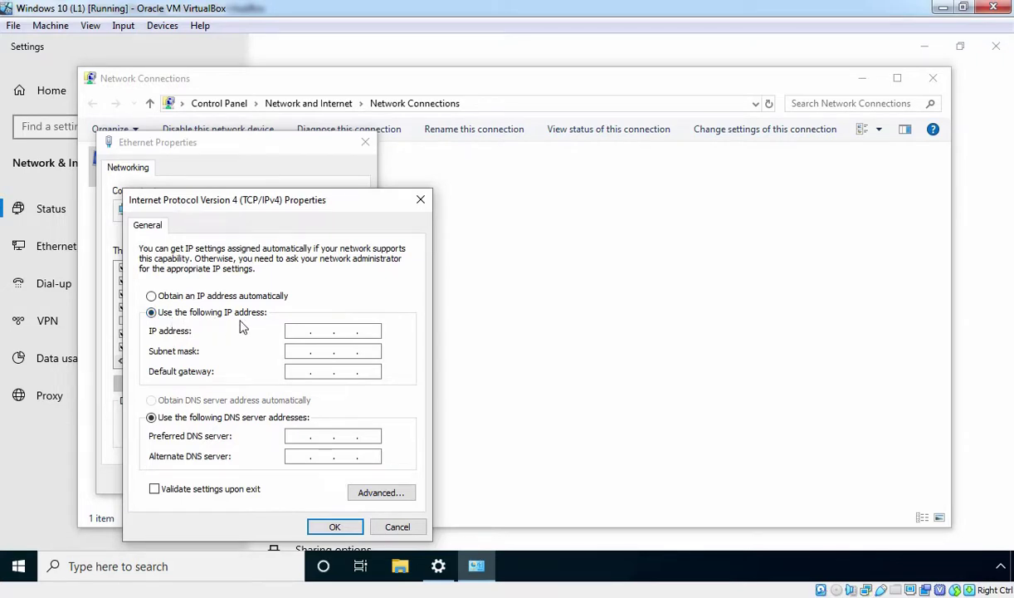
click(293, 332)
text(192.168.1.21)
key(Tab)
key(Tab)
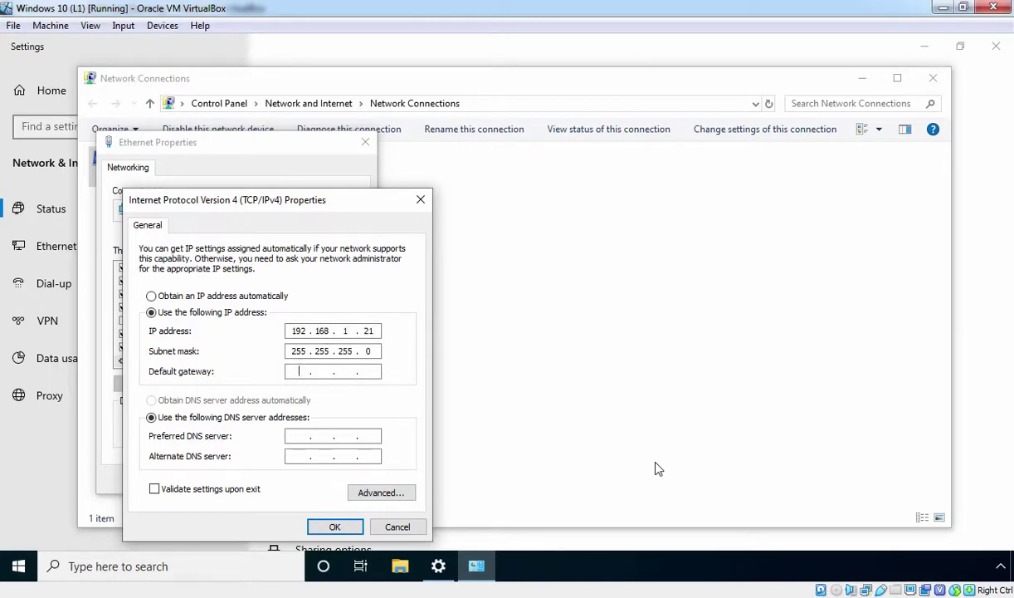
text(192.168.1.)
text(1)
key(Tab)
key(Tab)
text(192 . 168 . 1 . 10)
Apply the IPv4 settings and close the adapter properties and Network Connections
click(340, 526)
click(279, 478)
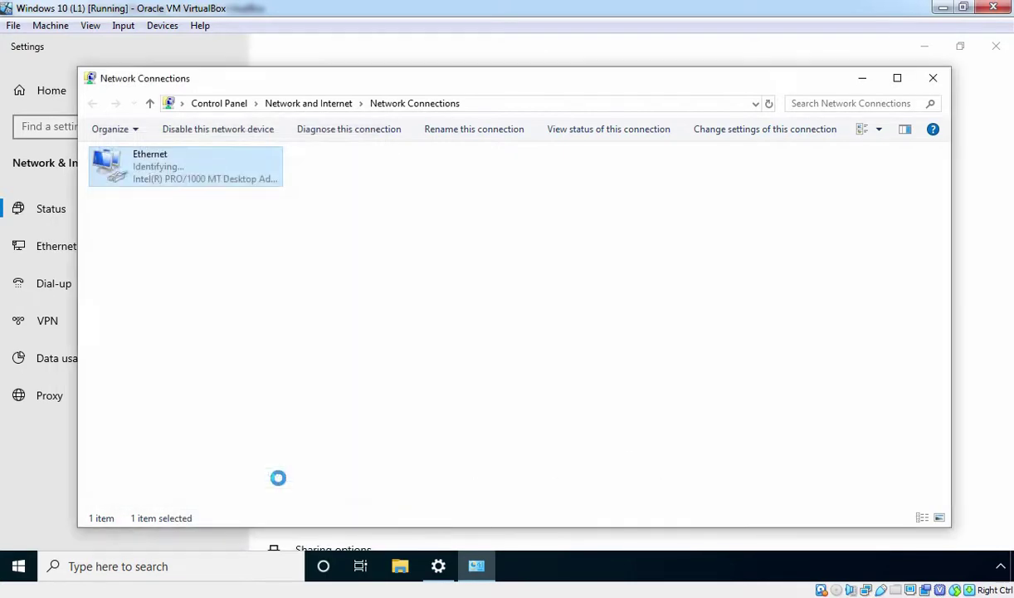
click(931, 80)
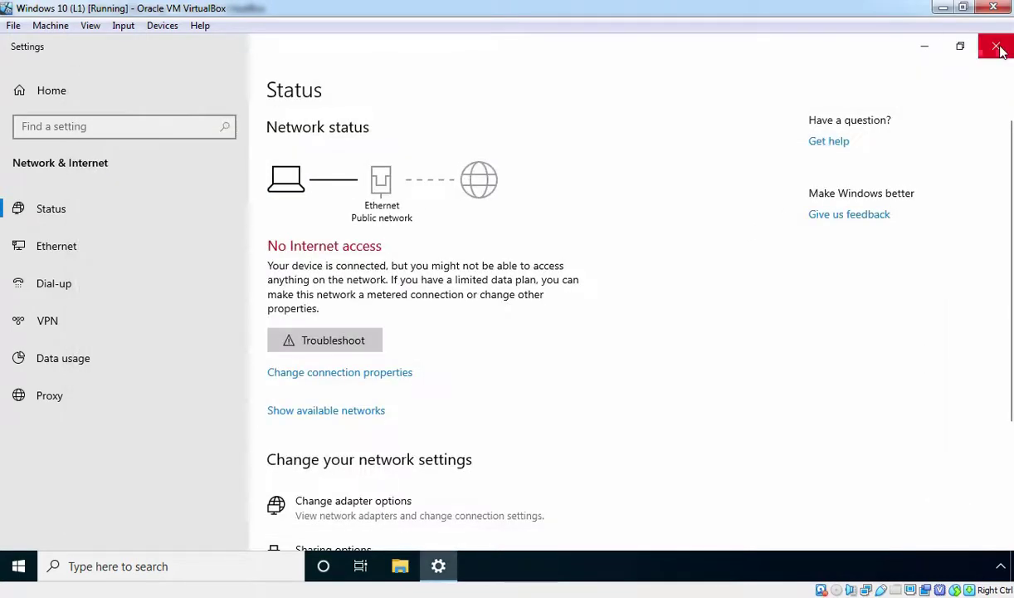
Close Settings and start an elevated Windows PowerShell session, approving the UAC prompt
click(998, 48)
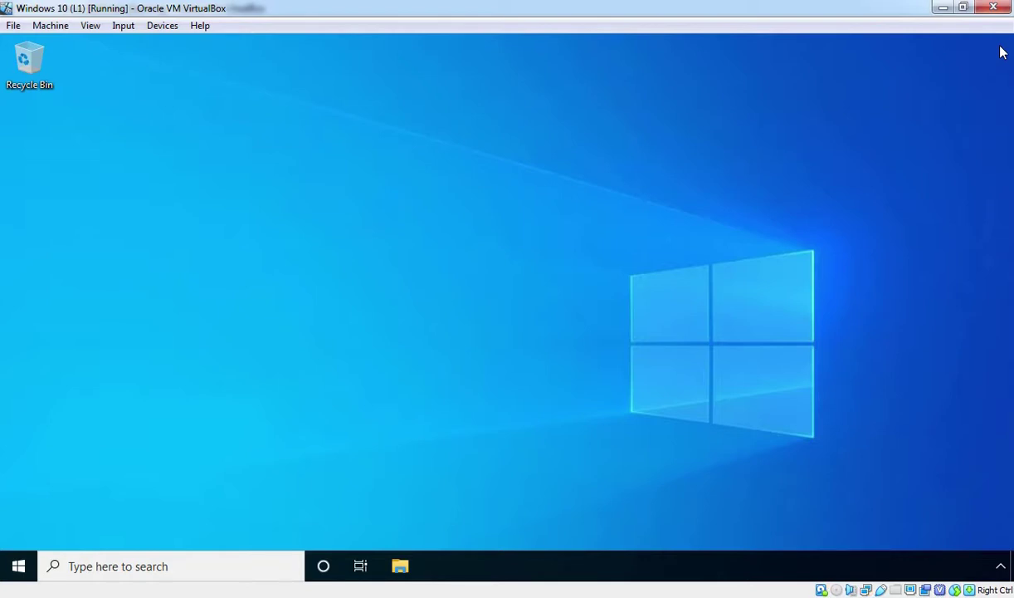
right_click(18, 564)
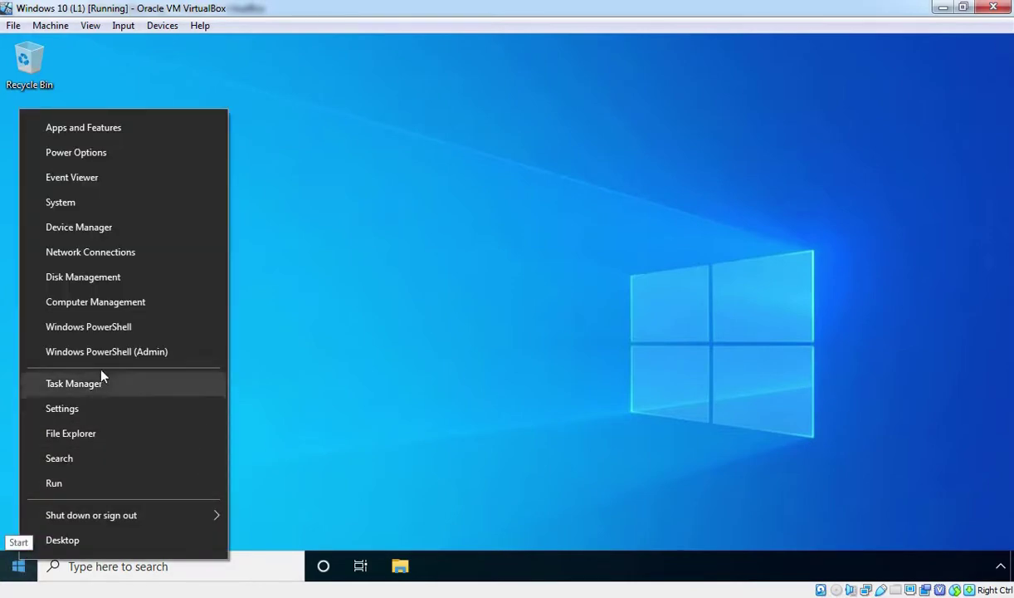
click(105, 355)
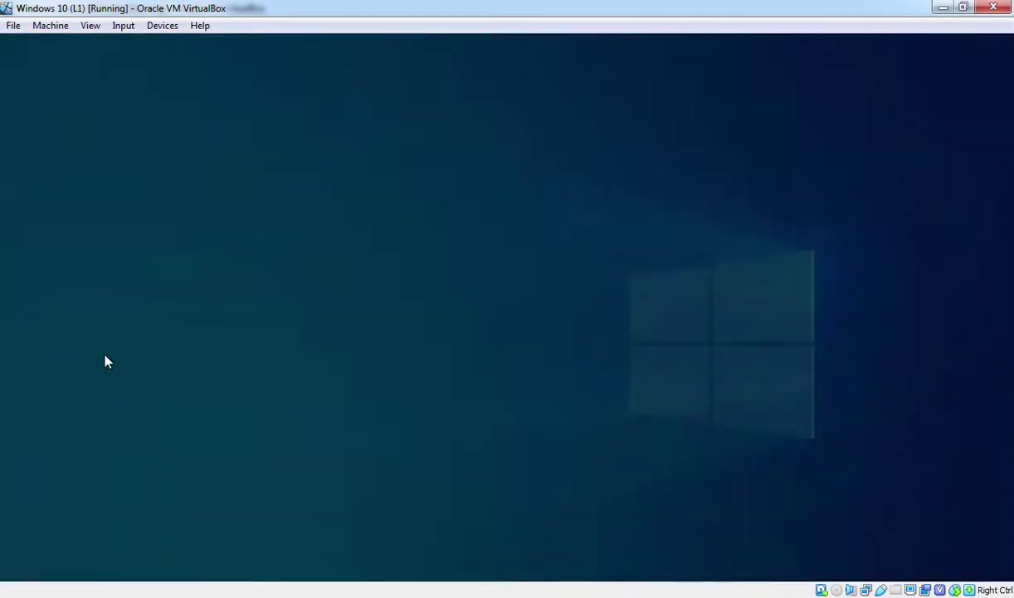
click(419, 405)
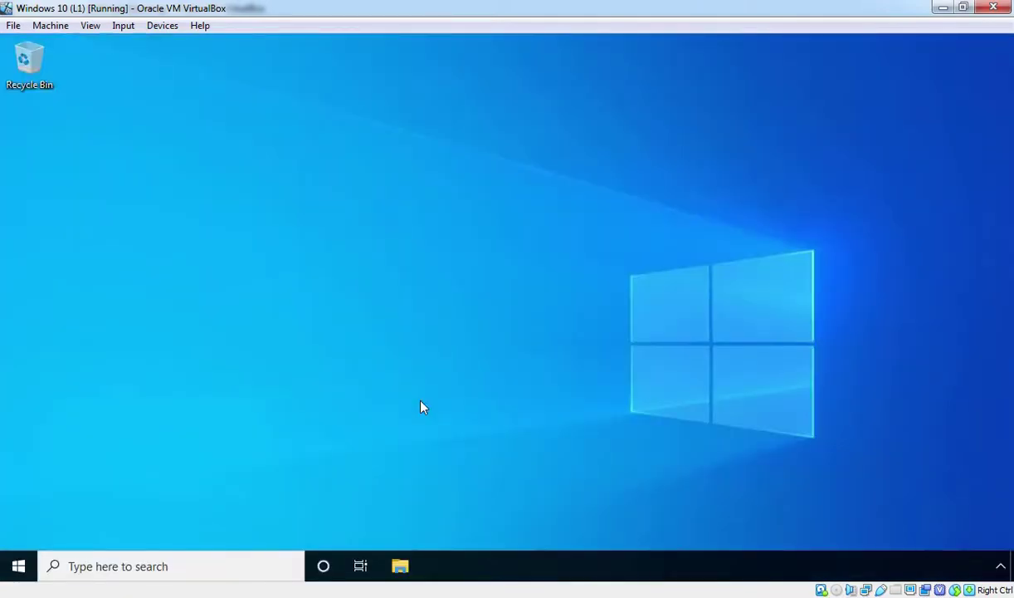
Ping 192.168.1.10 for four successful replies, then exit the console
text(ping 19)
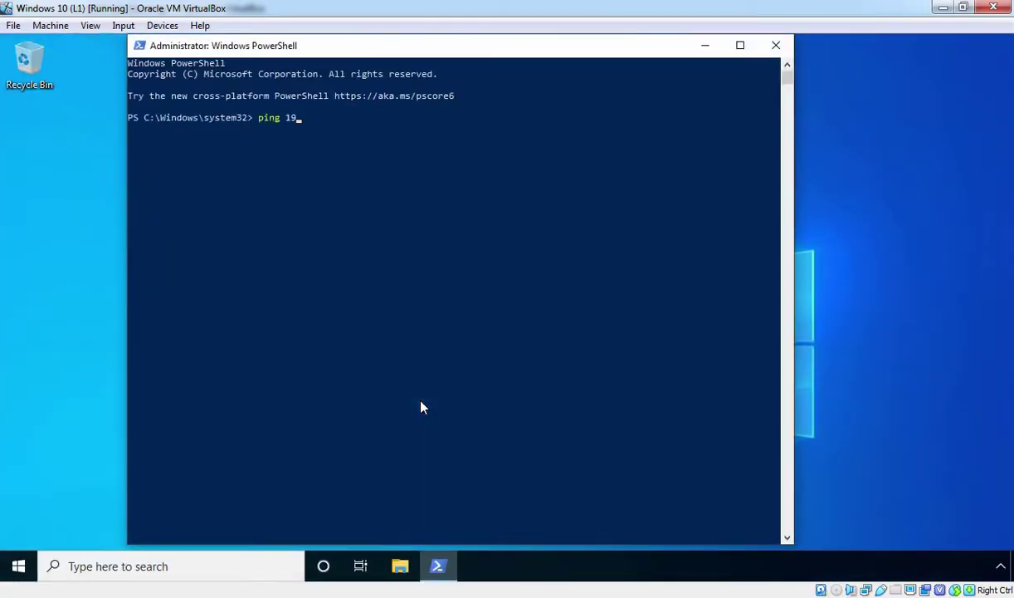
text(2.168.1.10)
key(Return)
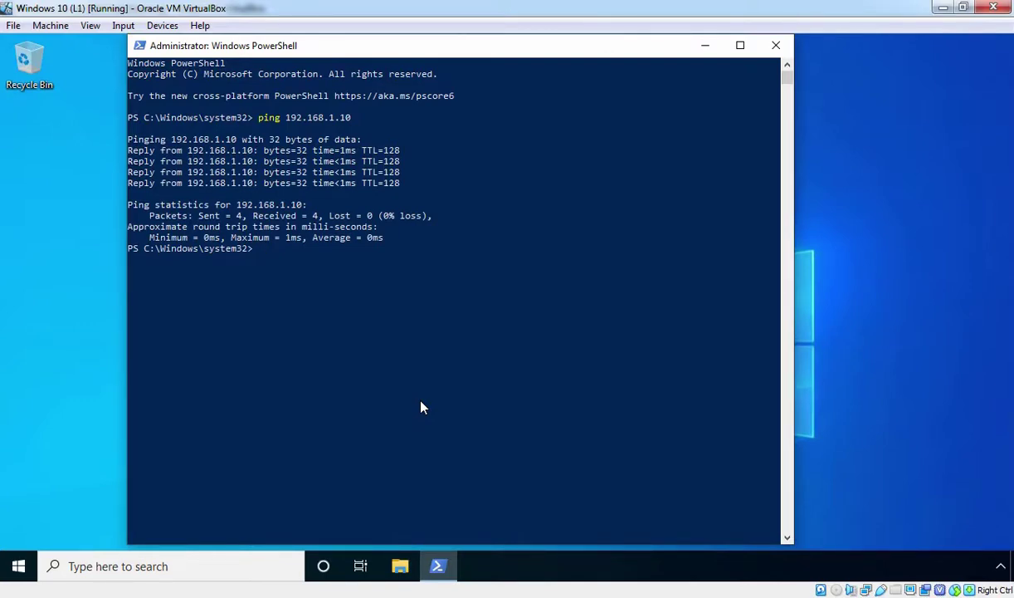
text(exit)
key(Return)
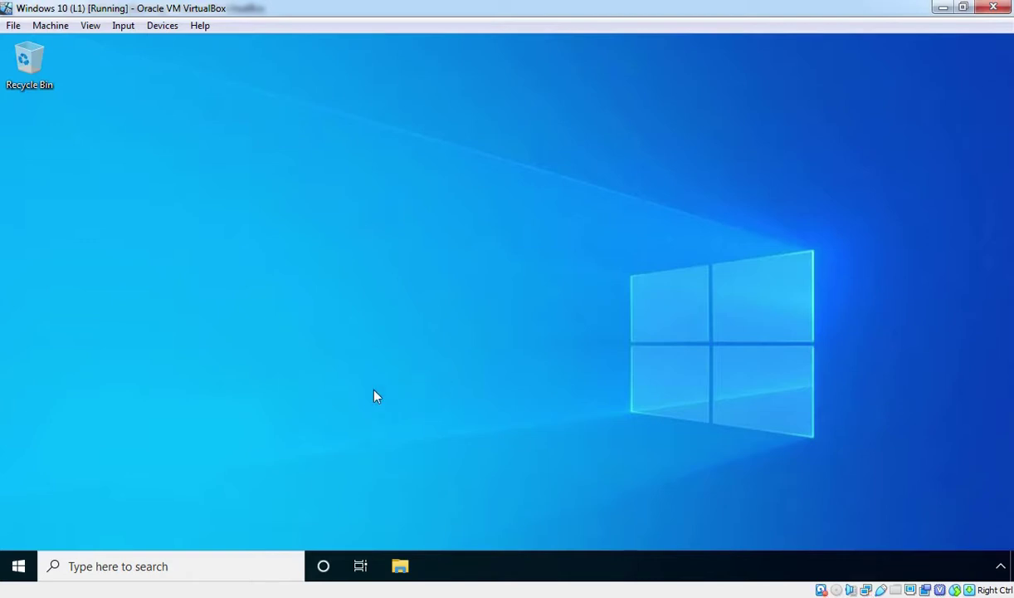
Open System Properties' Computer Name tab and its Change dialog, showing Windows10PC in WORKGROUP
right_click(16, 567)
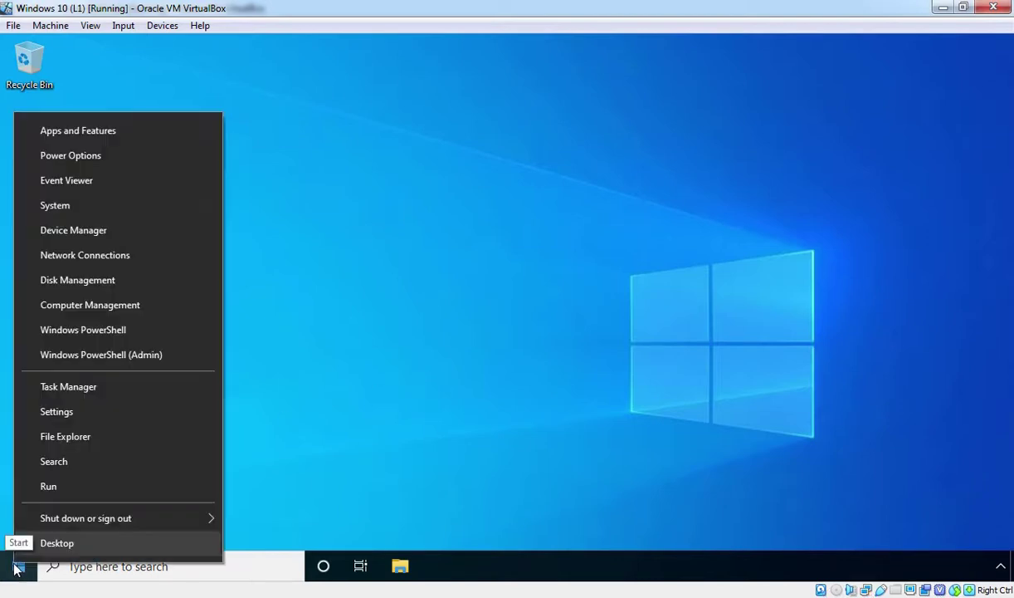
click(53, 200)
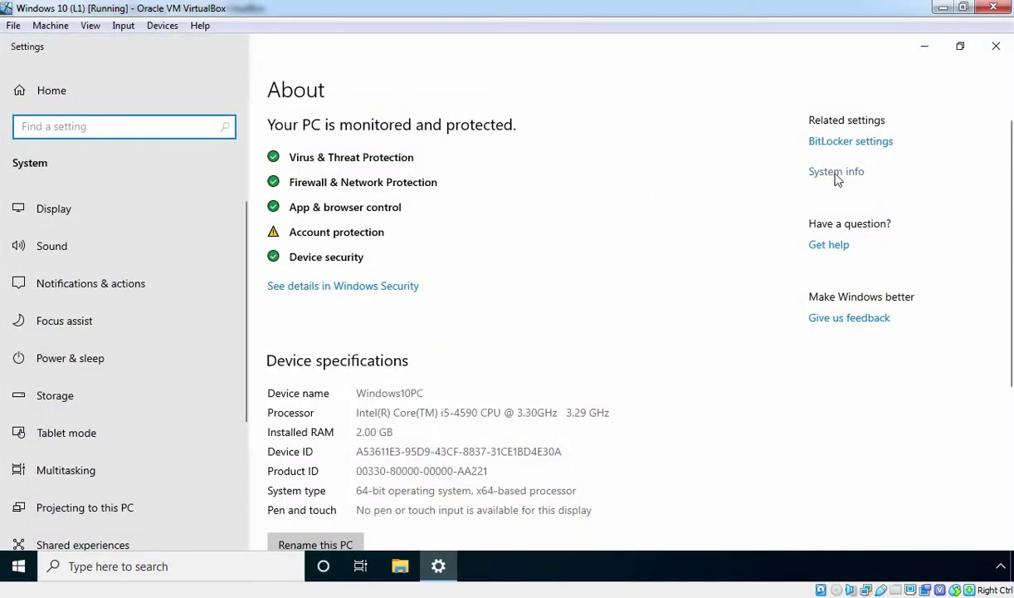
click(836, 172)
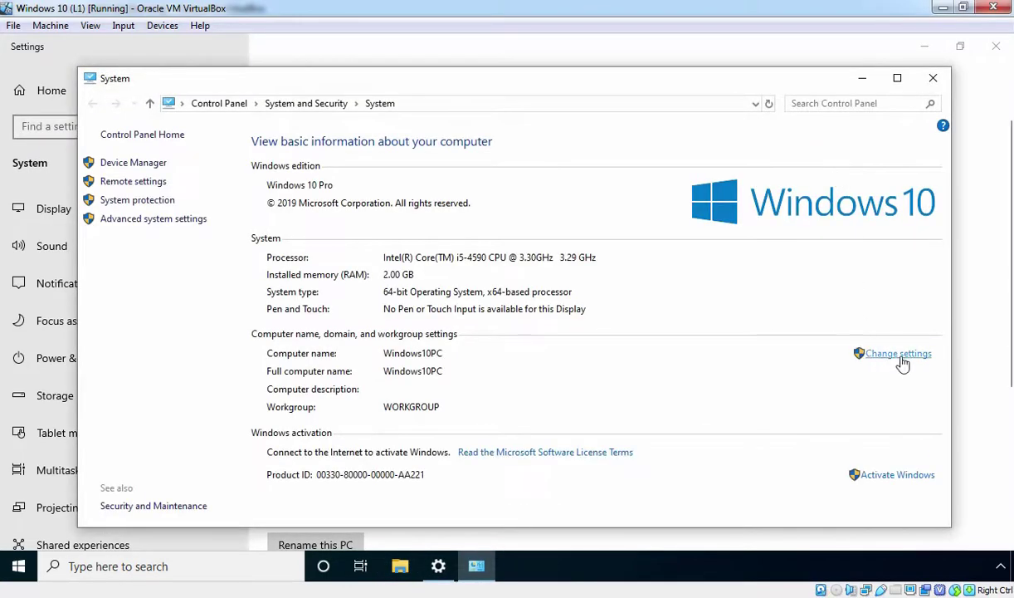
click(900, 358)
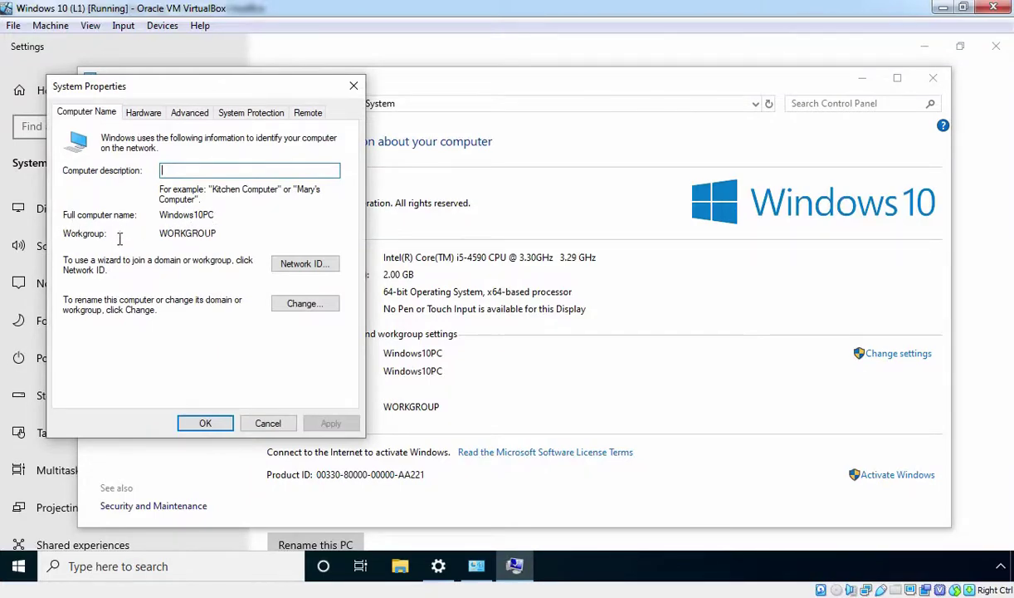
drag(162, 234, 219, 233)
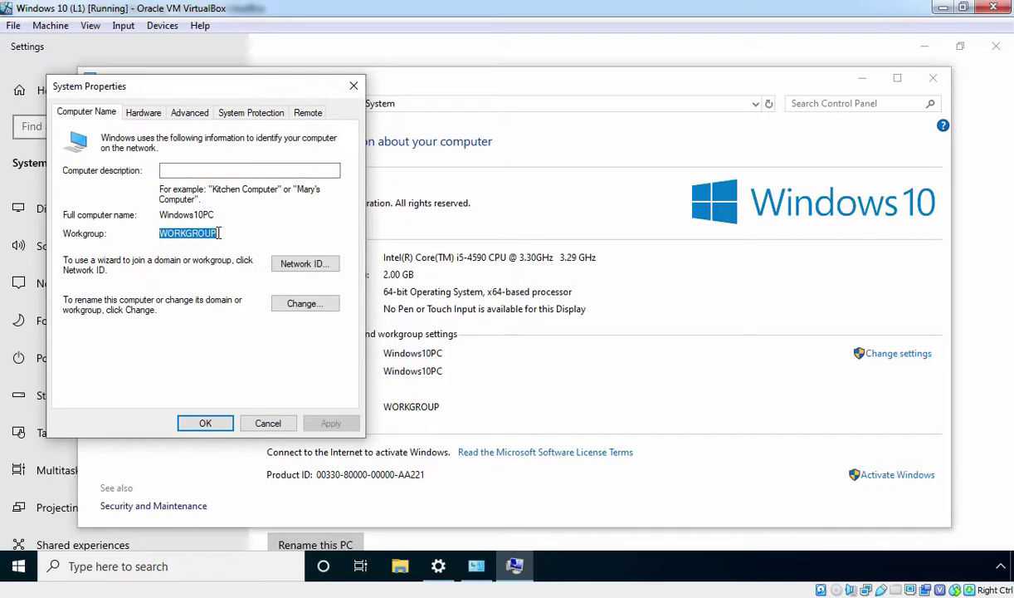
click(305, 306)
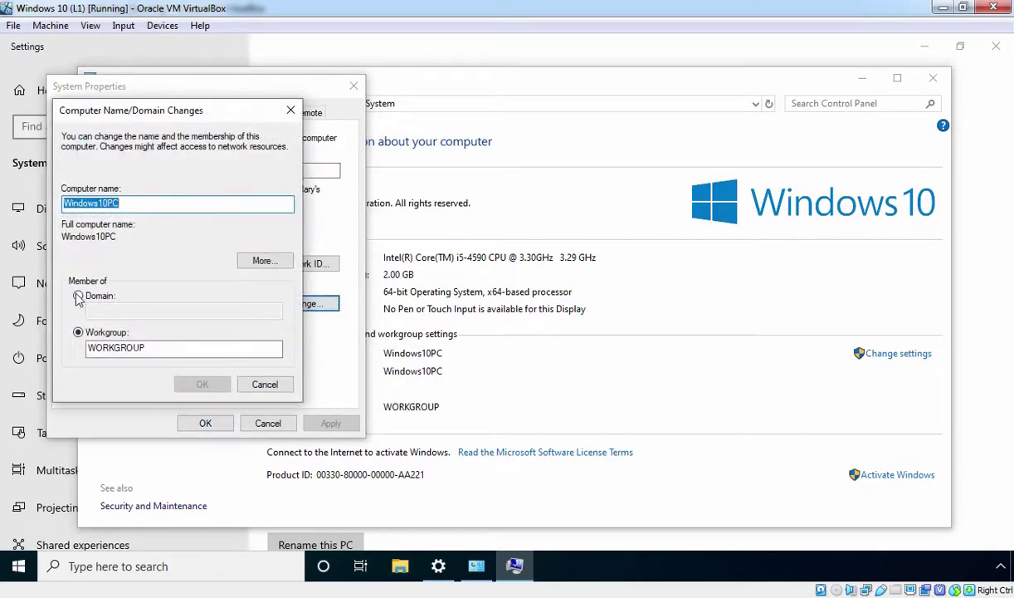
Switch membership to Domain, enter mustbenoob.lab, and submit to get the credentials prompt
click(77, 298)
click(111, 312)
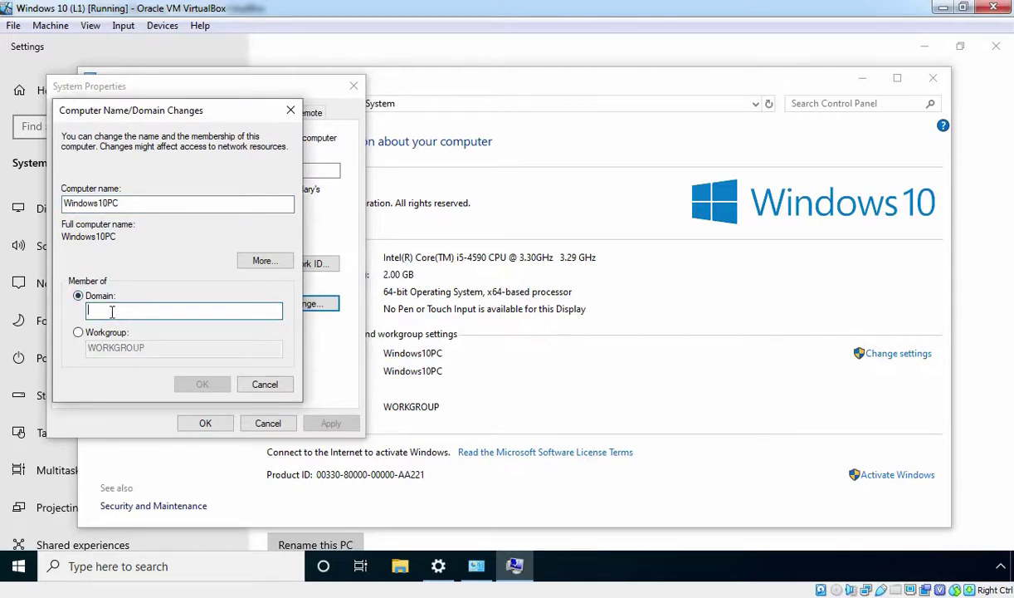
text(mu)
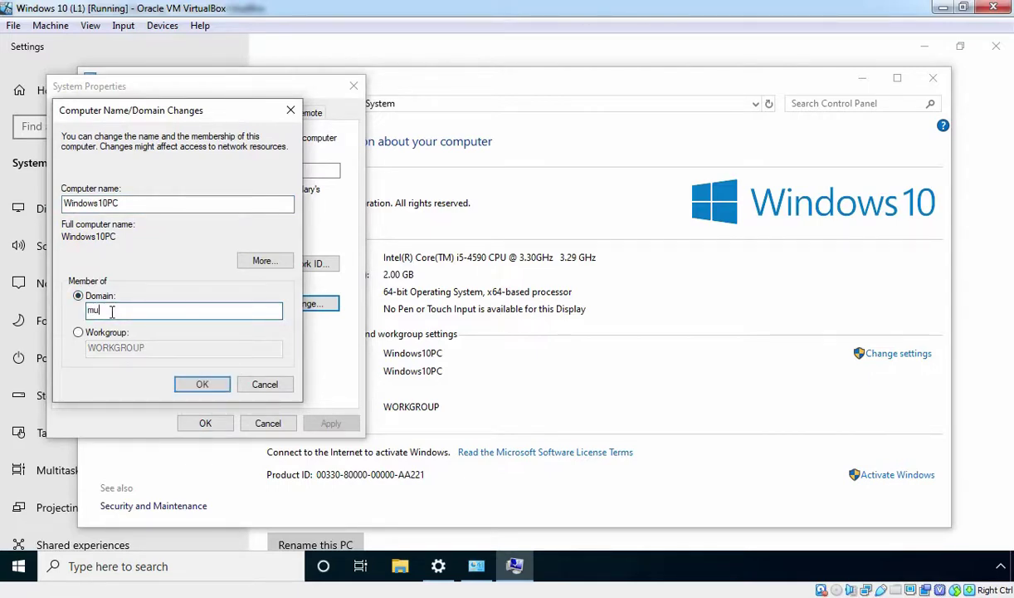
text(stbenoob.lab)
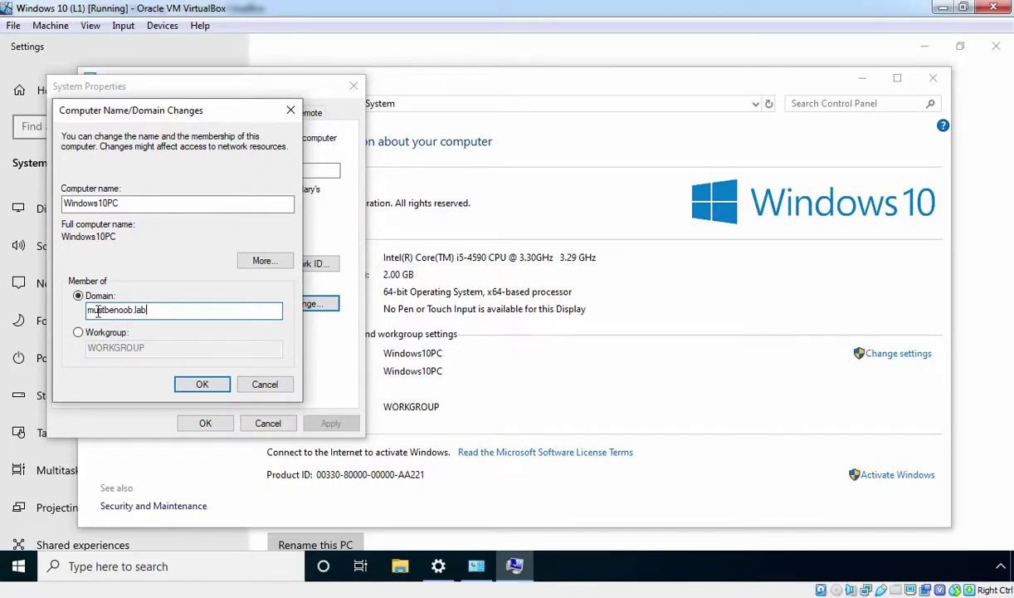
click(203, 385)
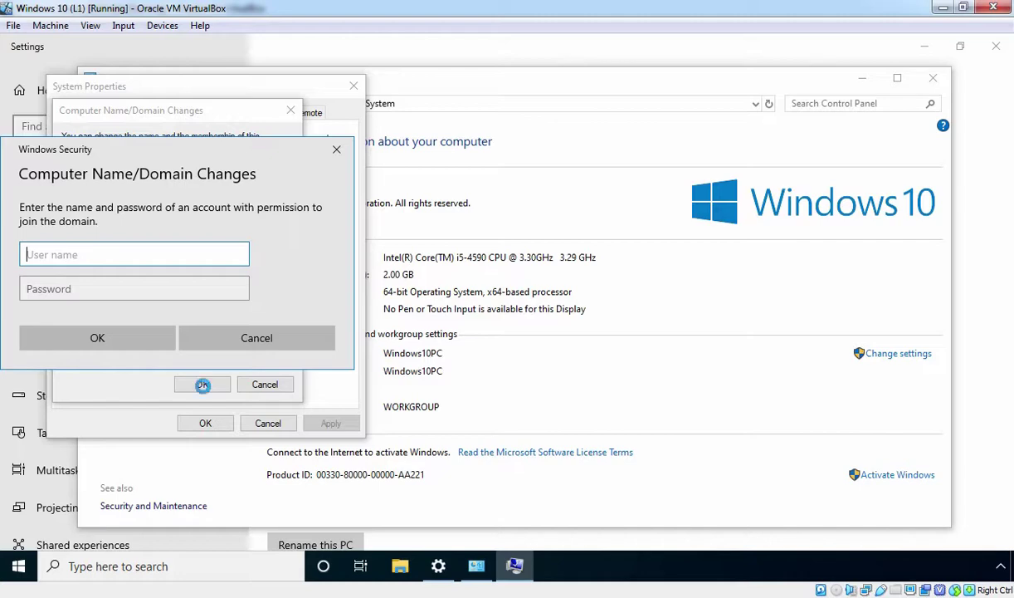
Join mustbenoob.lab with the domain administrator credentials and acknowledge the welcome and restart messages
text(administrator)
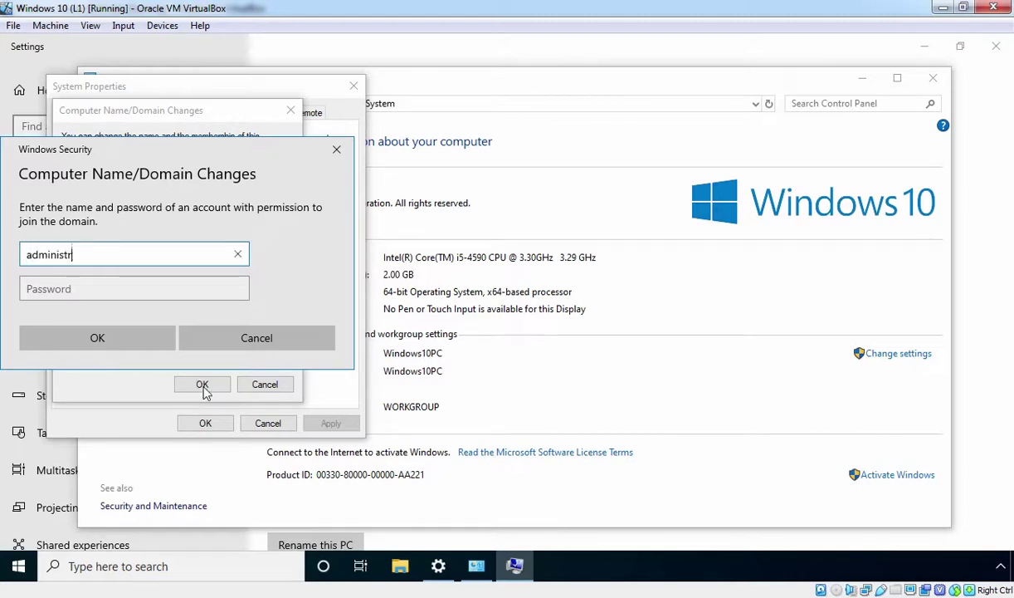
key(Tab)
text(*********)
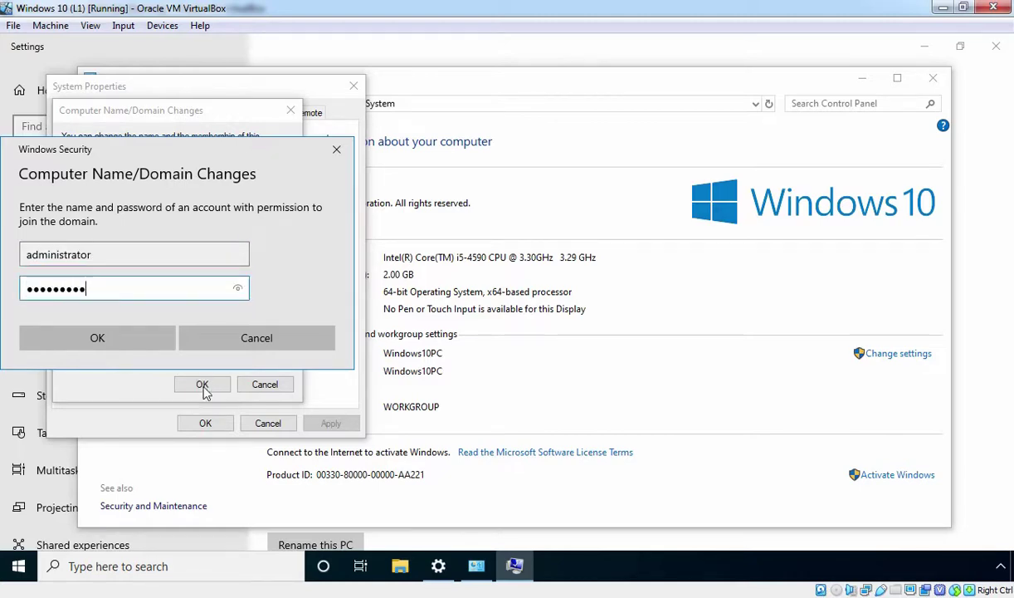
click(99, 341)
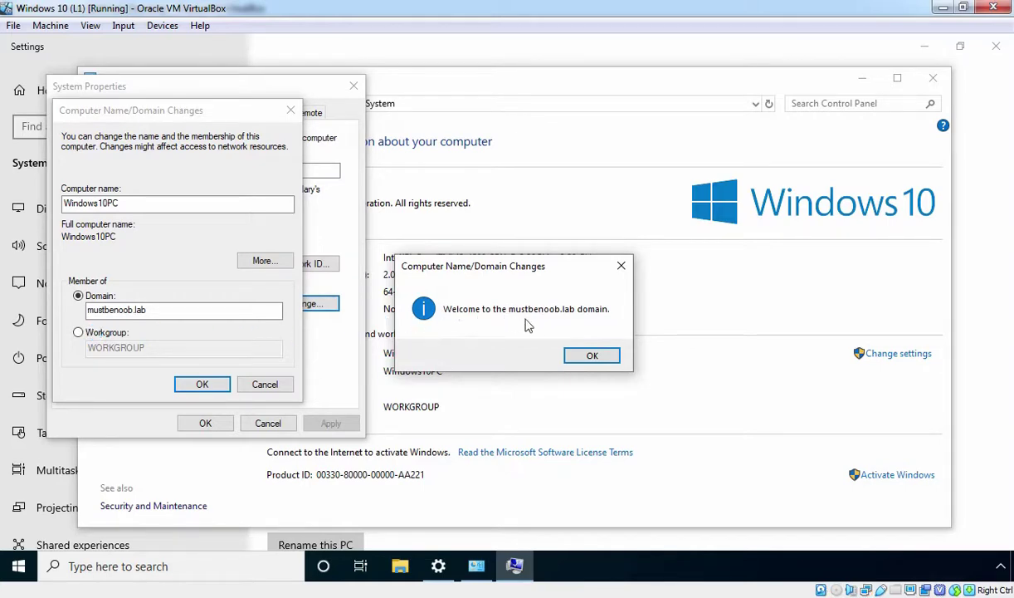
click(593, 355)
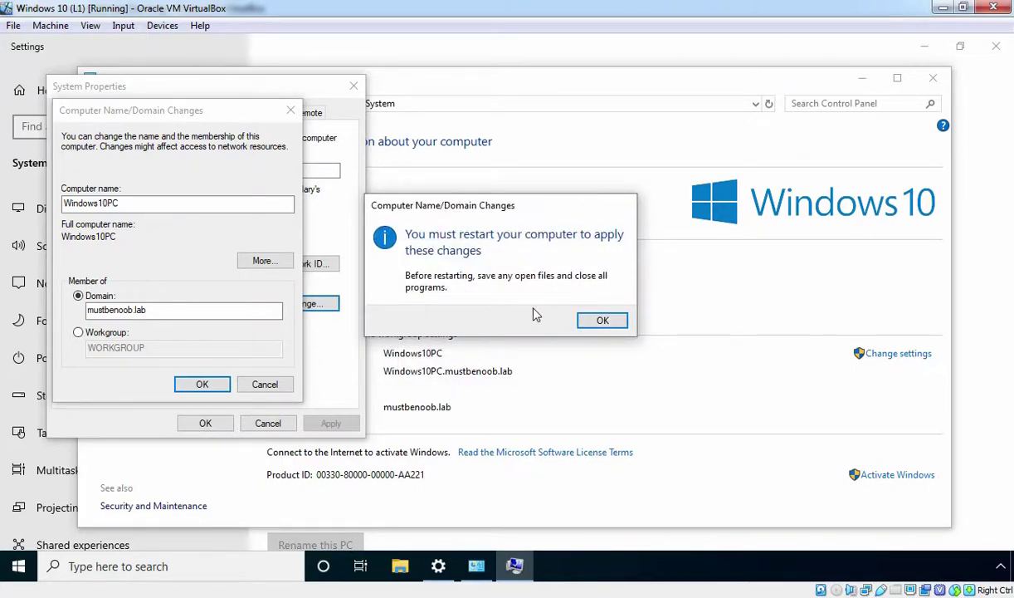
click(602, 321)
Close System Properties, the System information window and Settings
click(205, 423)
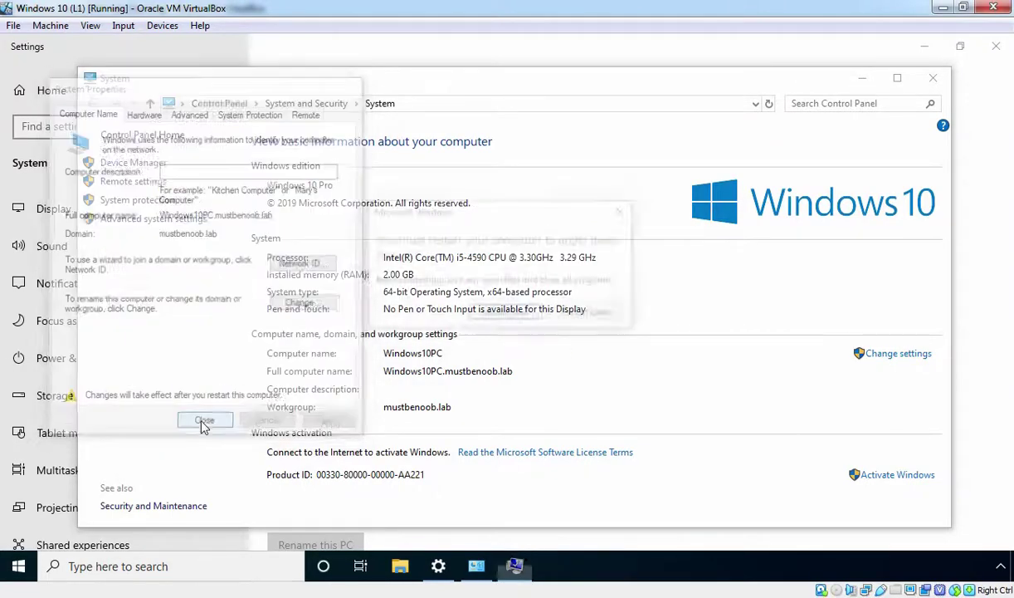
click(933, 77)
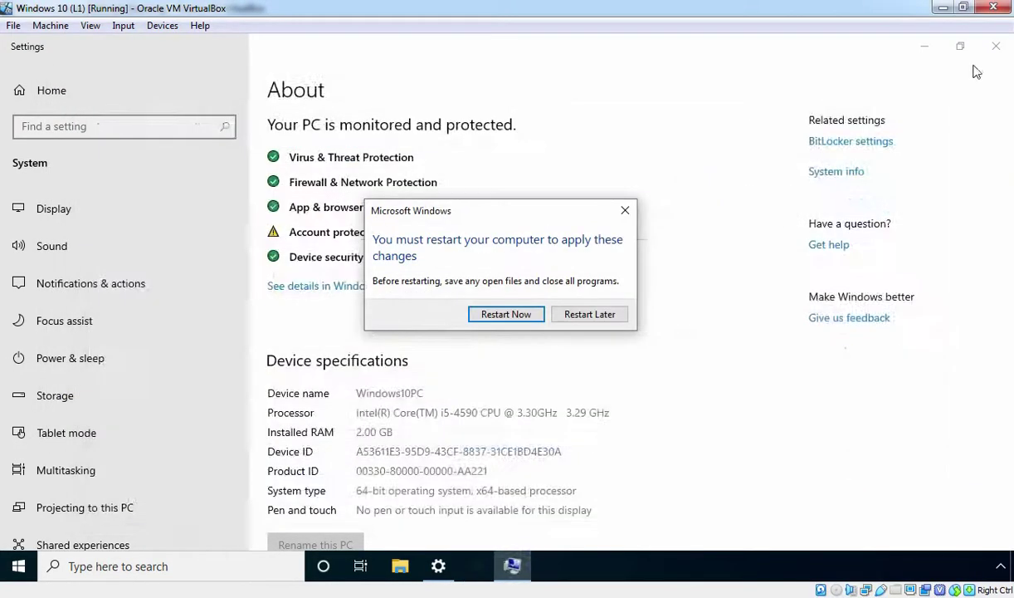
click(996, 46)
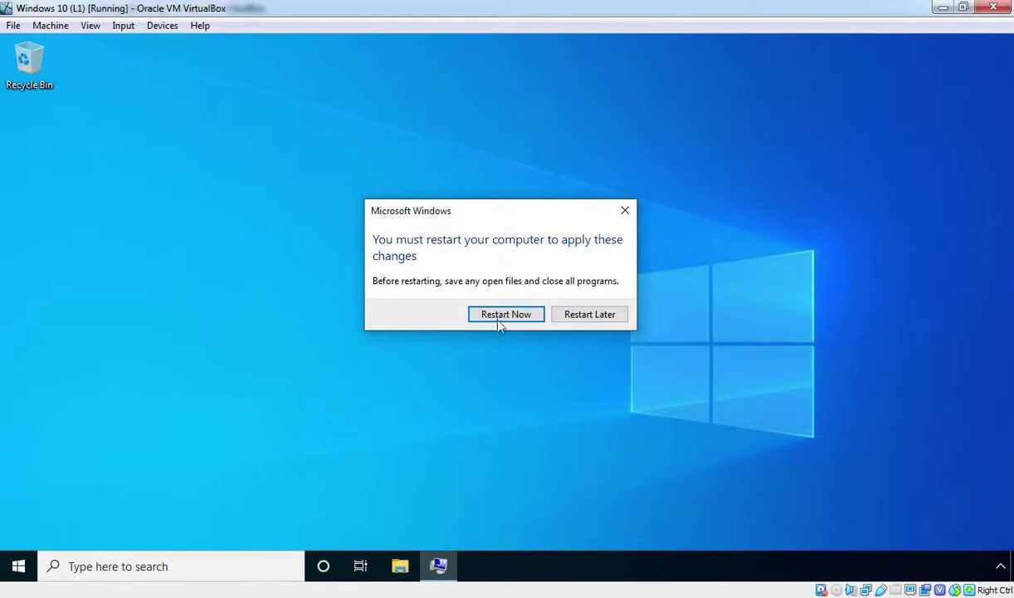
Restart the PC now and send Ctrl-Alt-Del from VirtualBox's Input > Keyboard menu
click(504, 314)
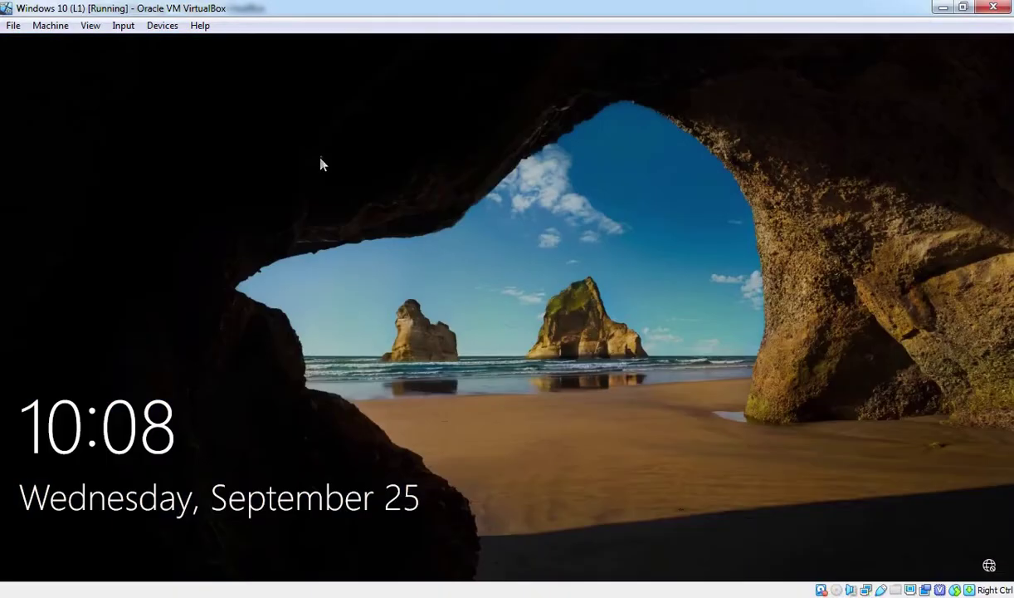
click(123, 27)
mouse_move(154, 54)
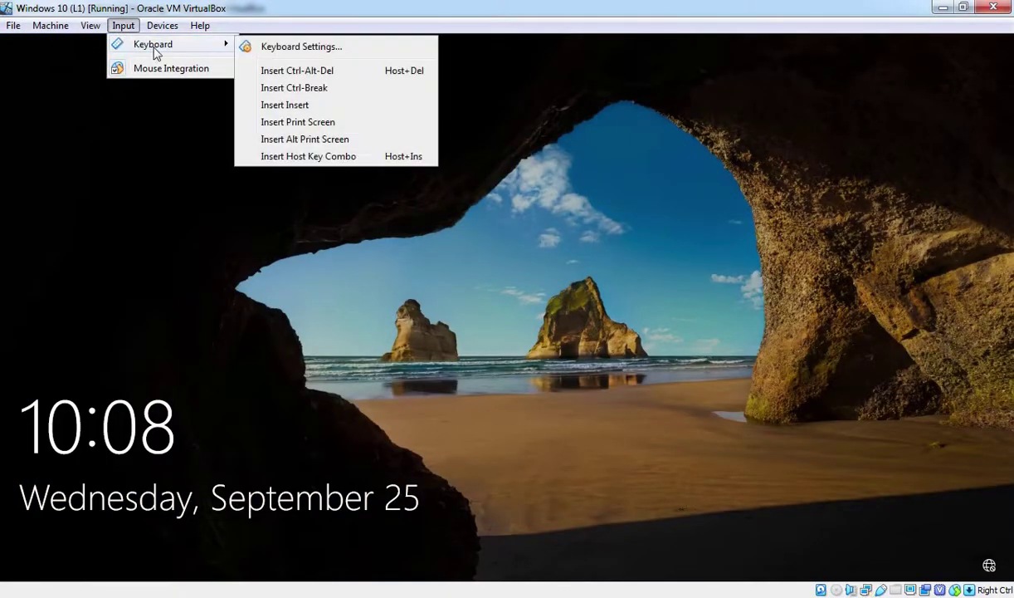
click(301, 72)
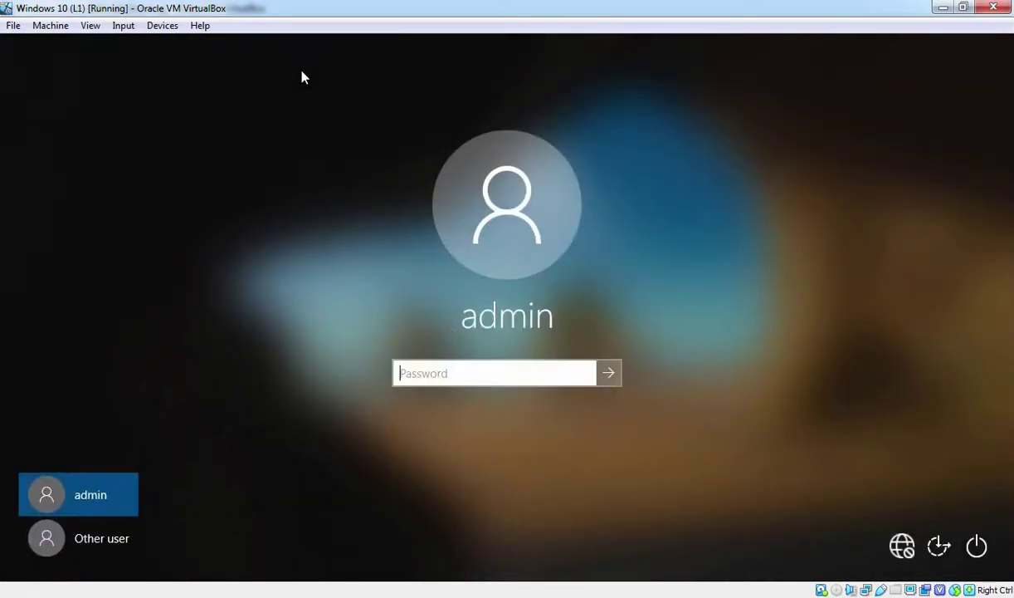
Sign in as Other user with the domain administrator account and its password
click(86, 539)
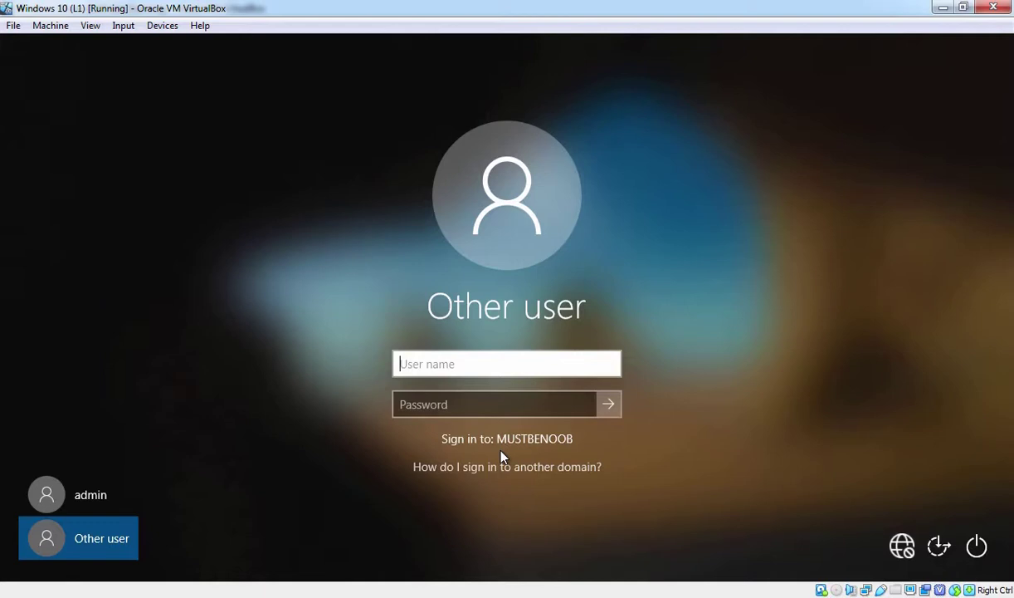
text(administrator)
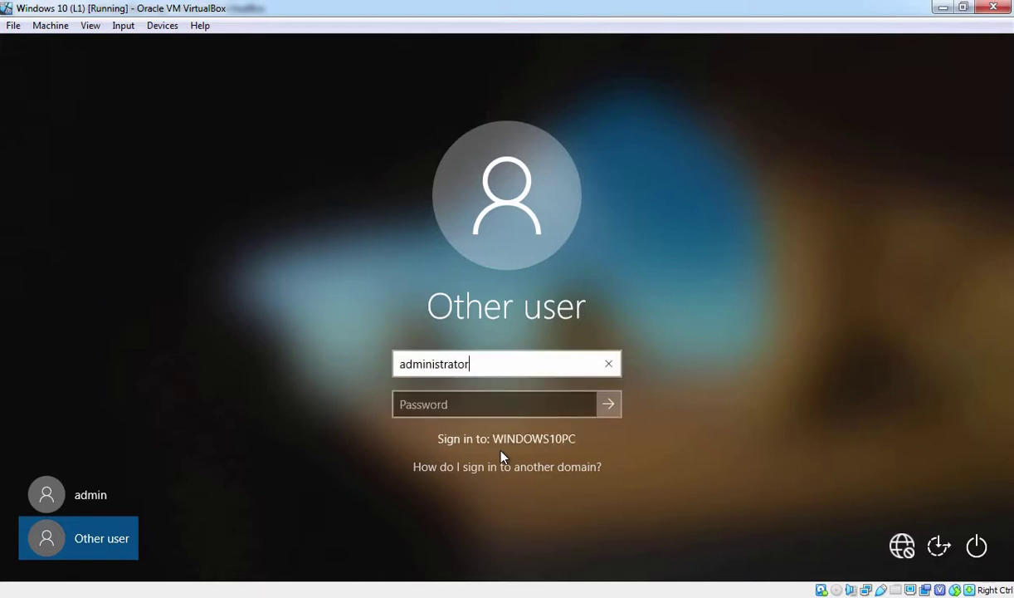
text(@mustbenoob.)
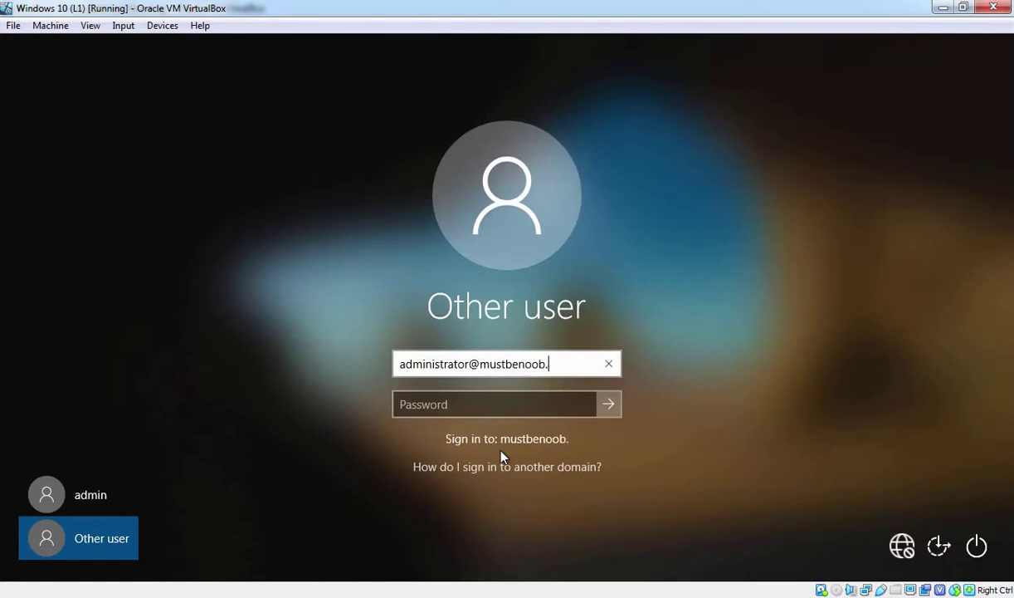
text(lab)
key(Tab)
text(*********)
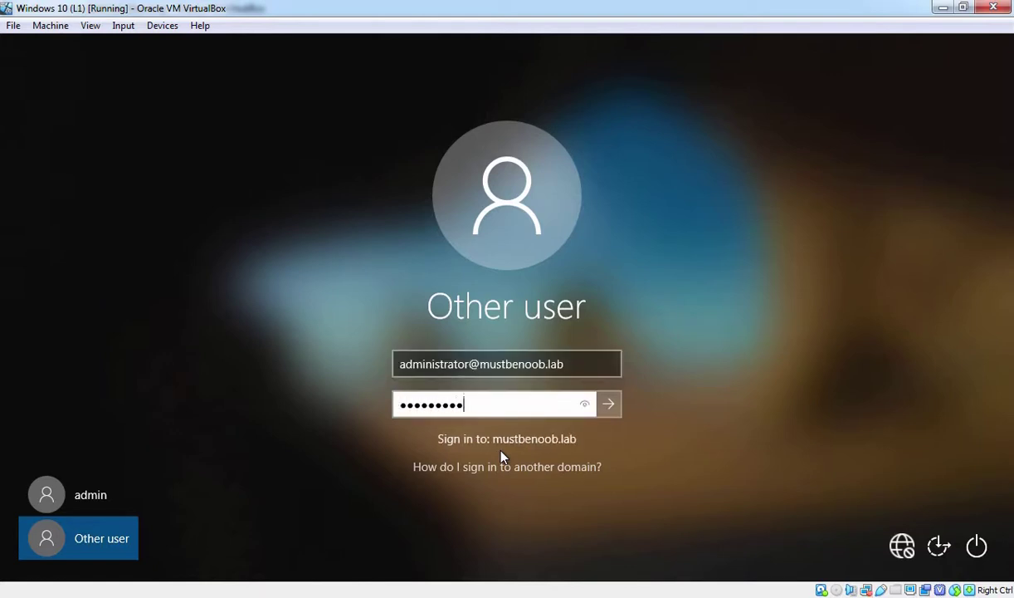
key(Return)
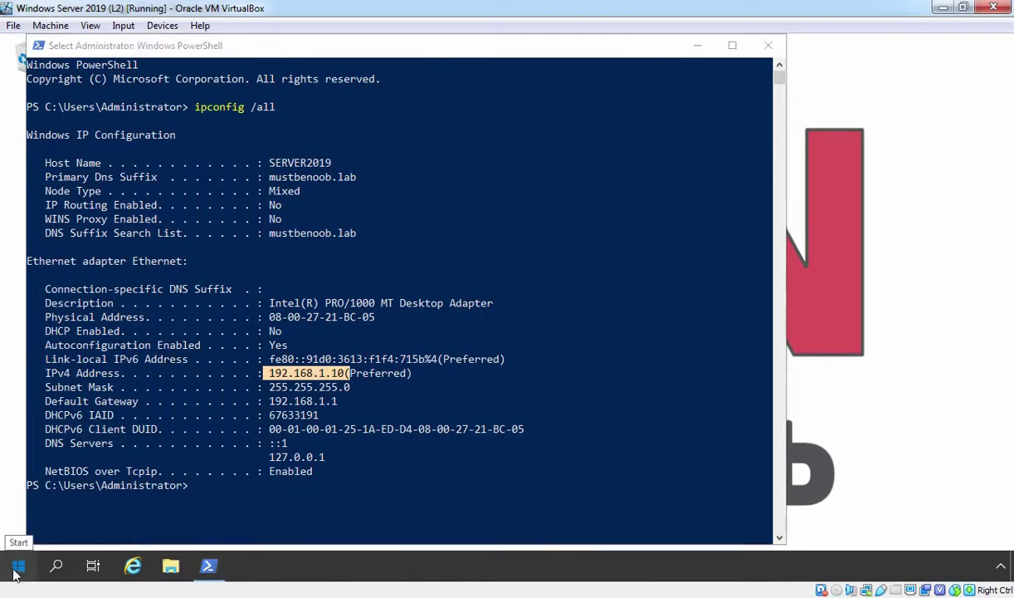
Launch Active Directory Users and Computers from Windows Administrative Tools in the Start menu
click(18, 566)
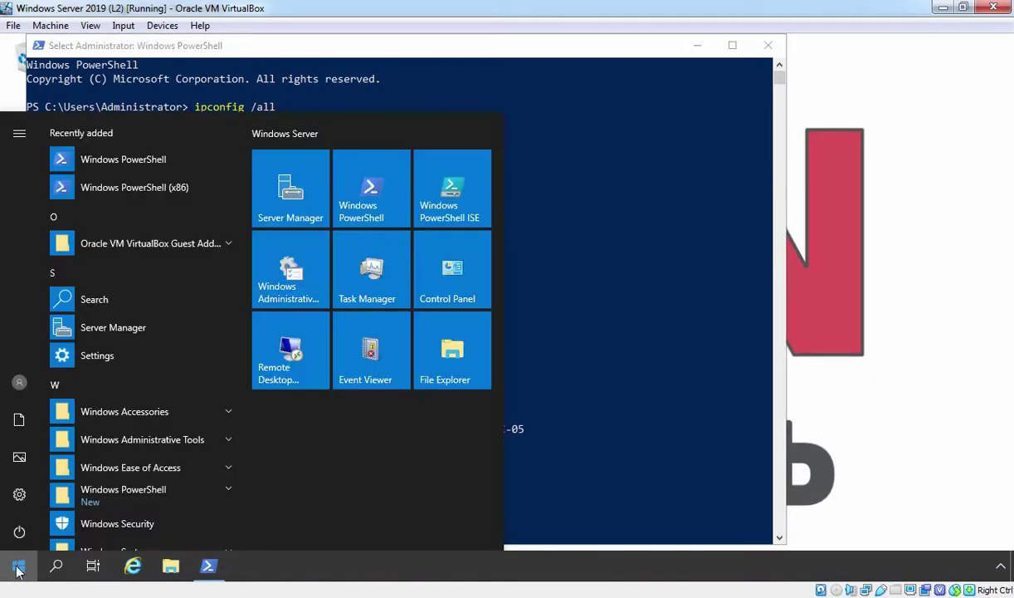
click(290, 278)
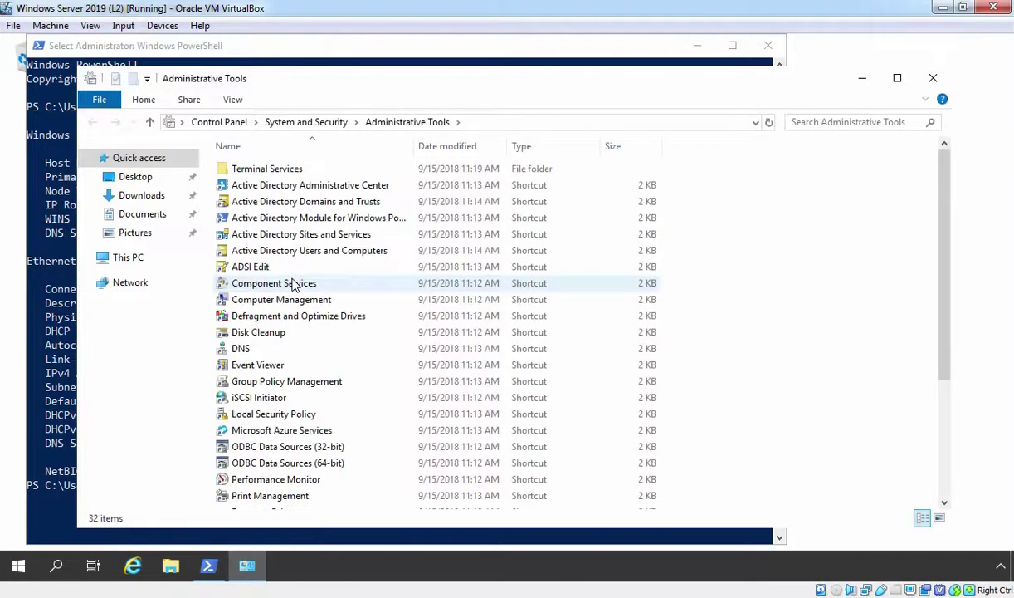
click(270, 254)
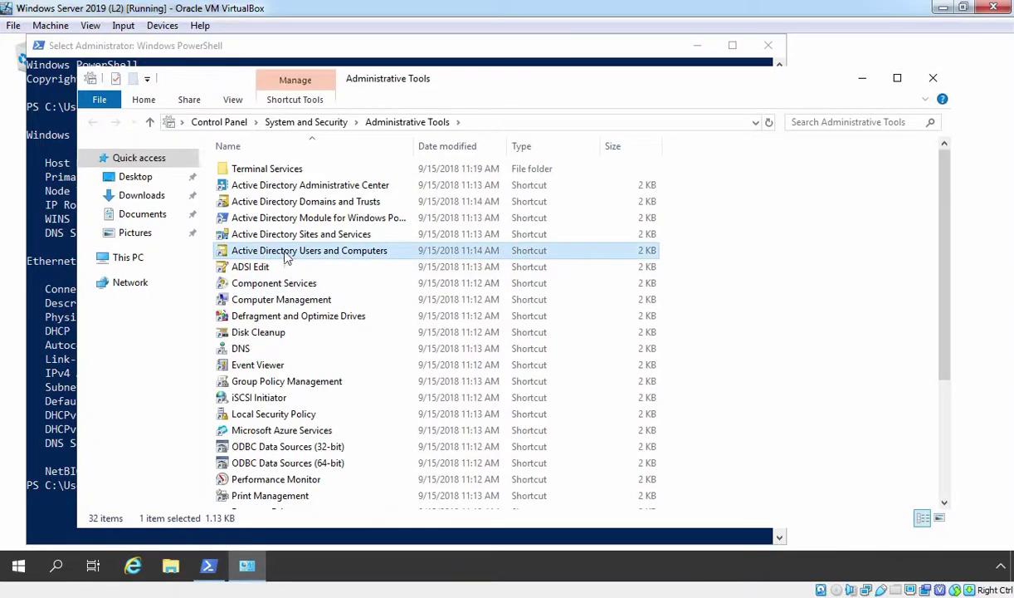
double_click(335, 258)
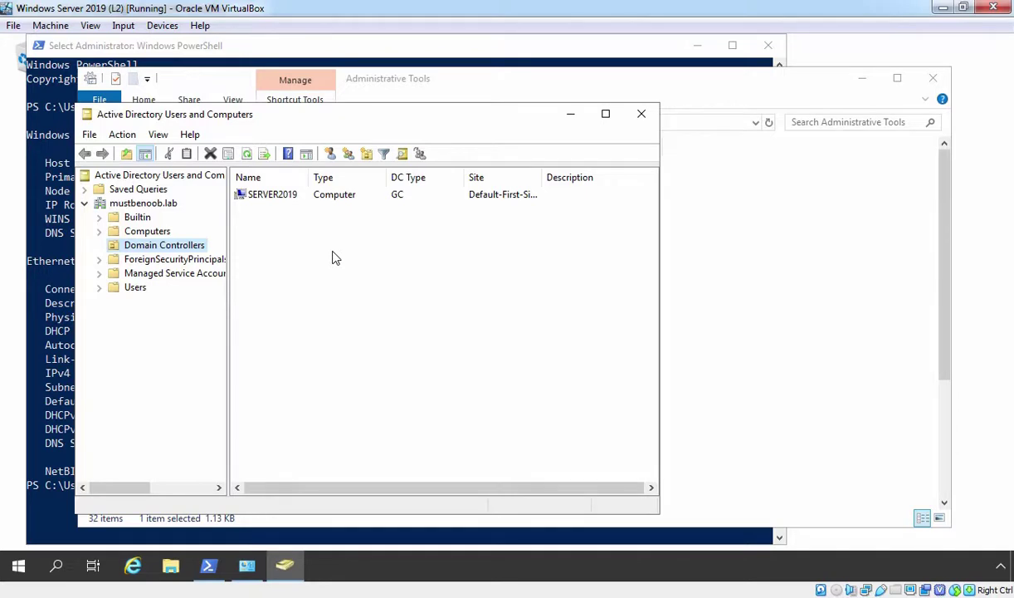
Find WINDOWS10PC under Computers and view its Operating System tab: Windows 10 Pro, 10.0 (18362)
click(134, 236)
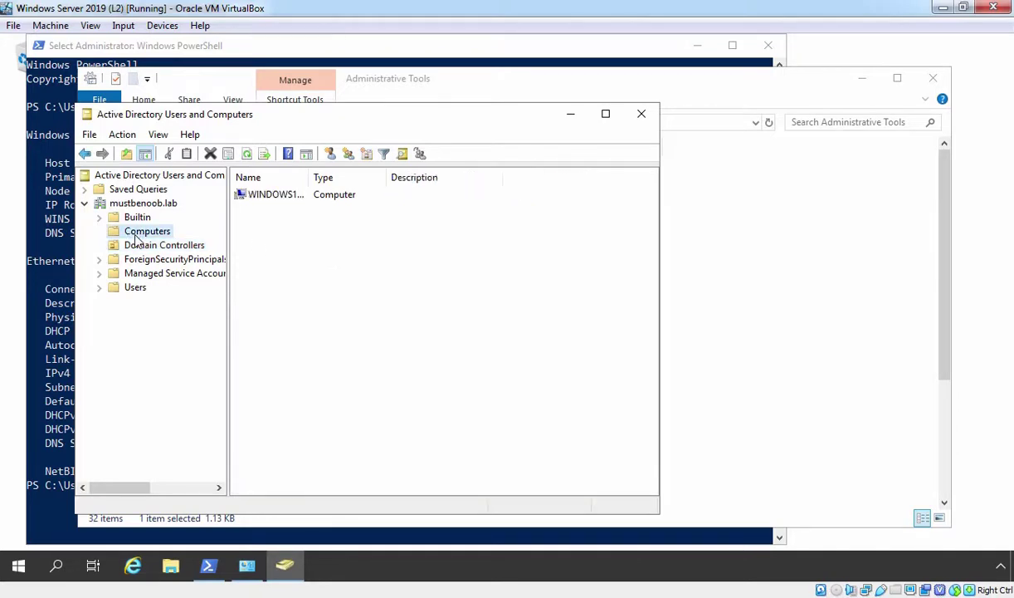
double_click(309, 177)
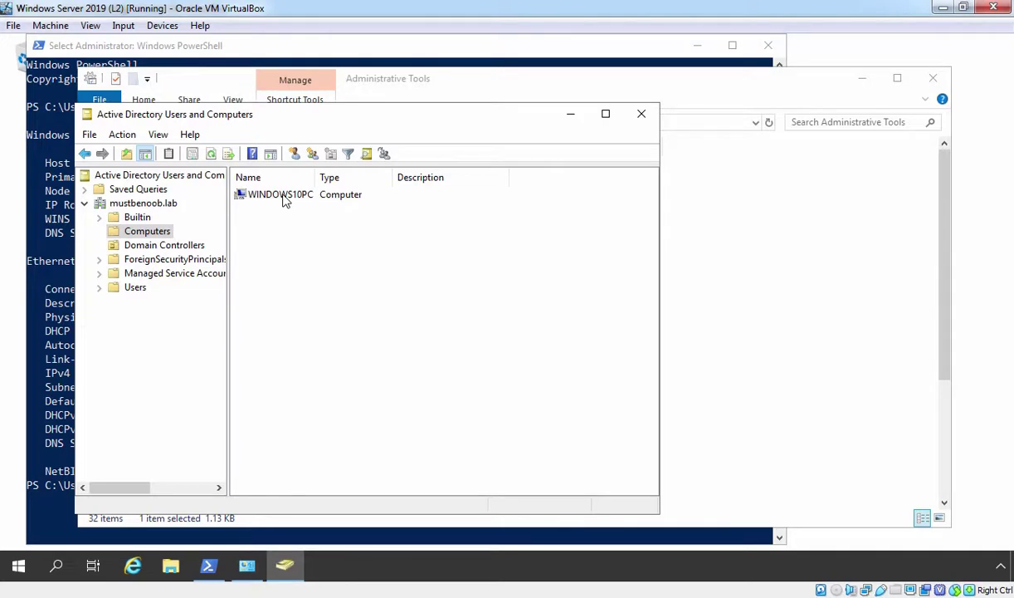
click(283, 198)
right_click(283, 198)
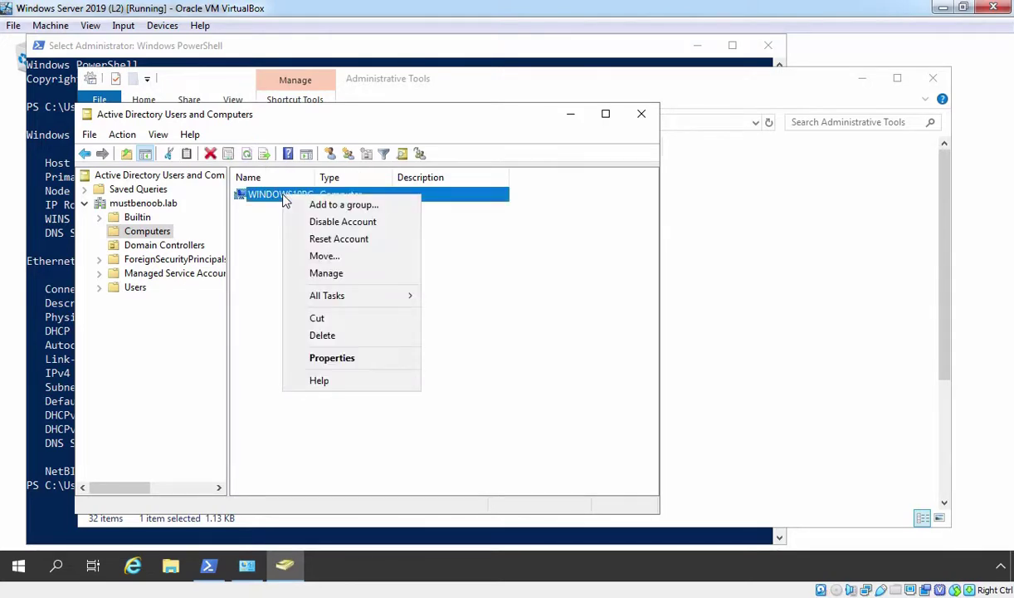
click(322, 357)
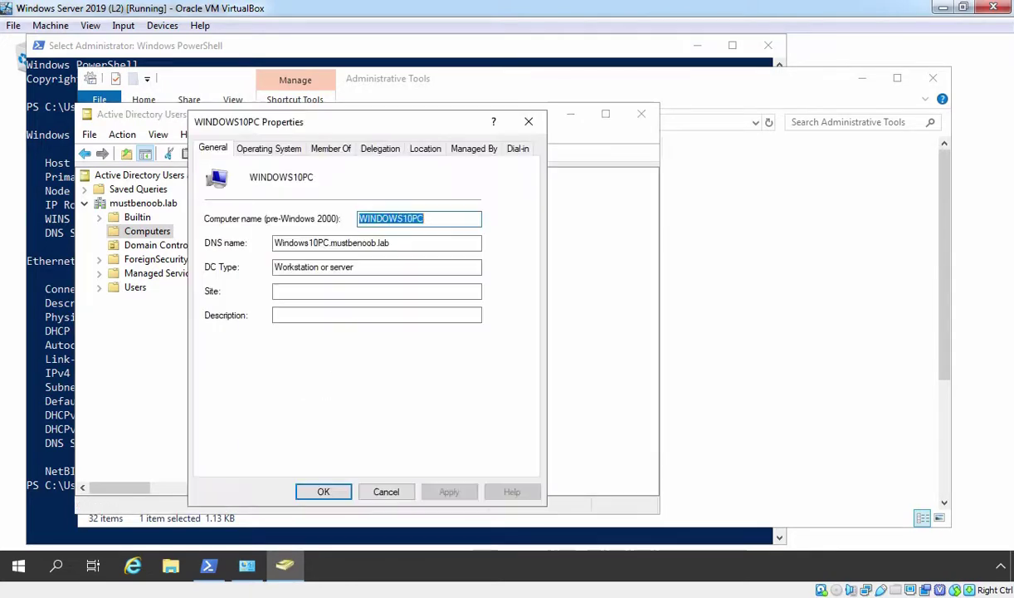
click(269, 150)
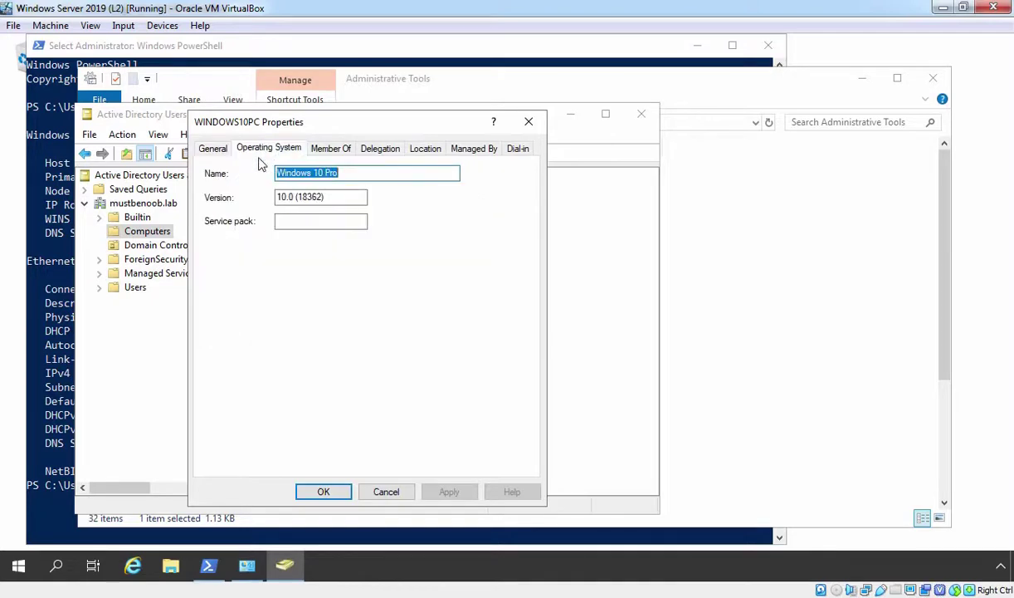